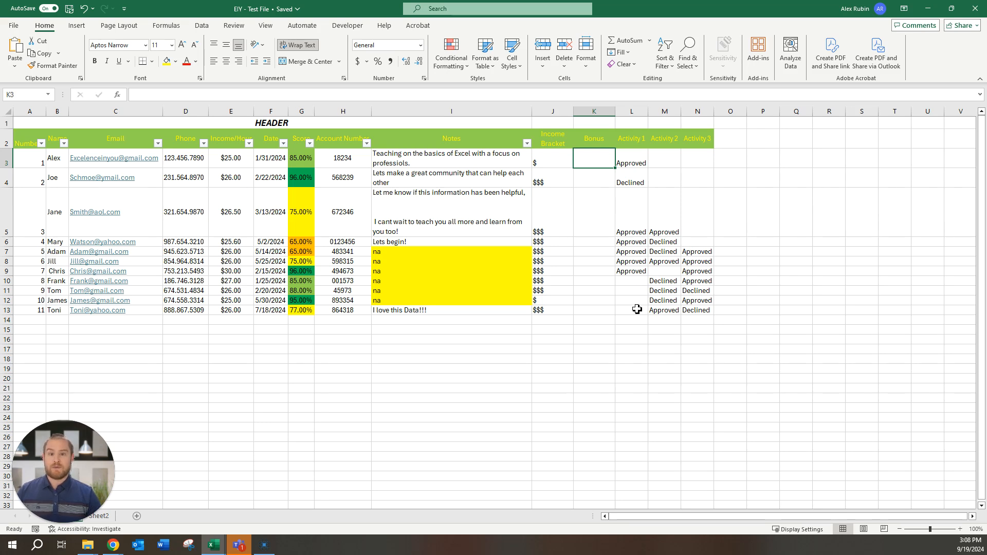
# Step: Enter =IF(L3="Approved","YES","NO") in K3 so the Bonus shows YES
pyautogui.write('=')
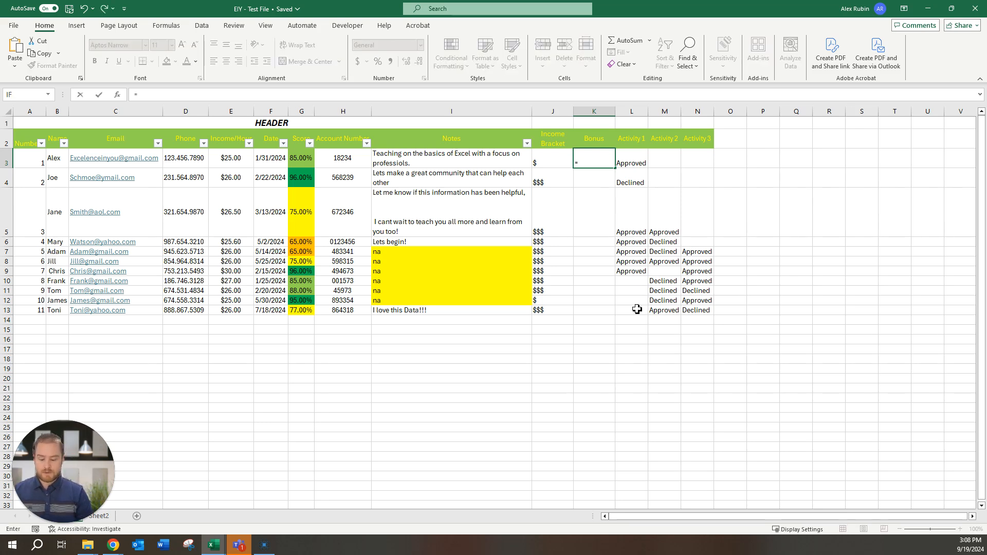
pyautogui.write('if(')
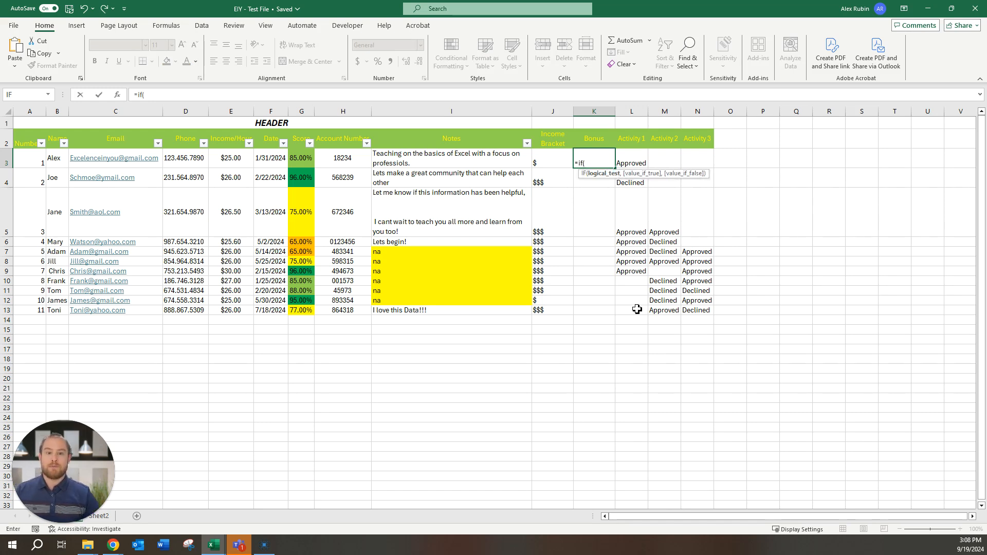
pyautogui.click(636, 162)
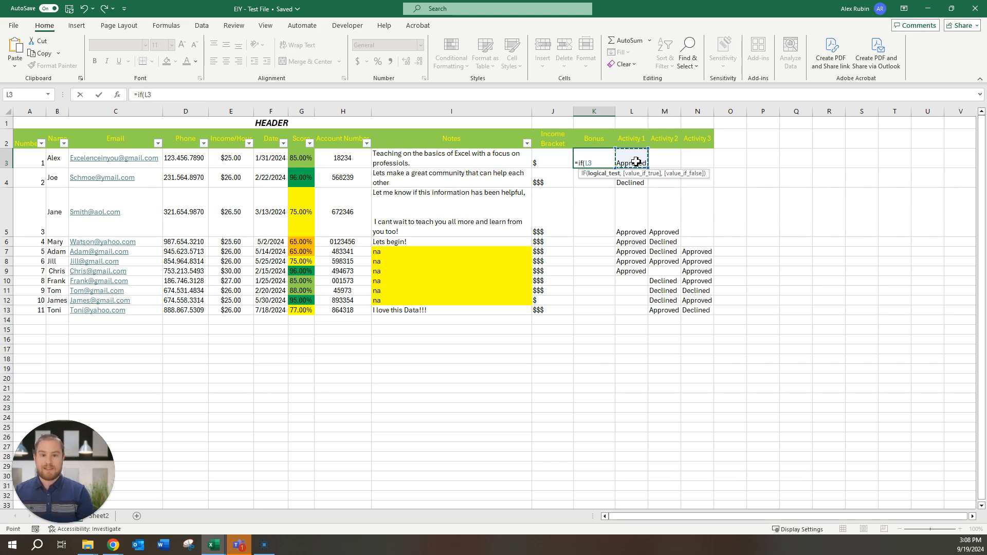
pyautogui.write('=')
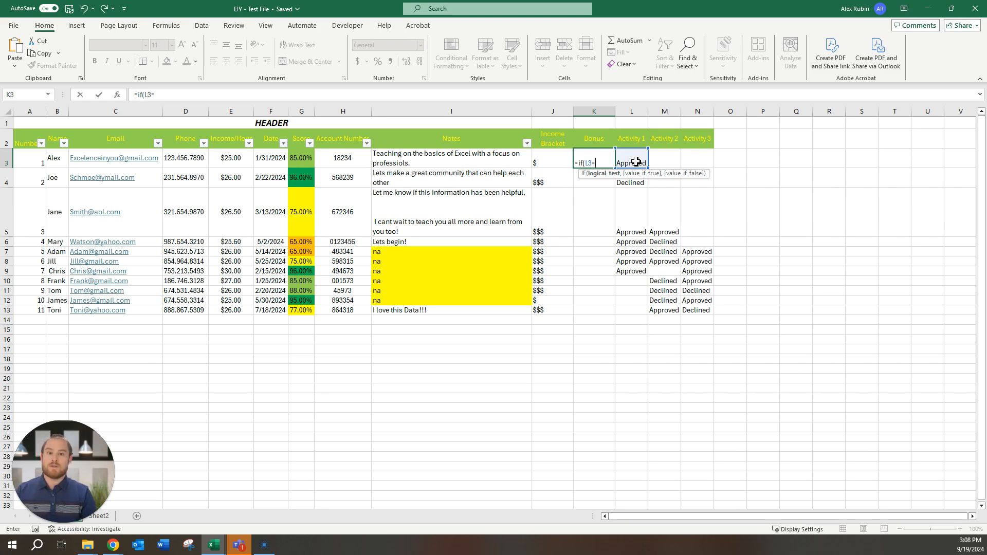
pyautogui.write('"Ap')
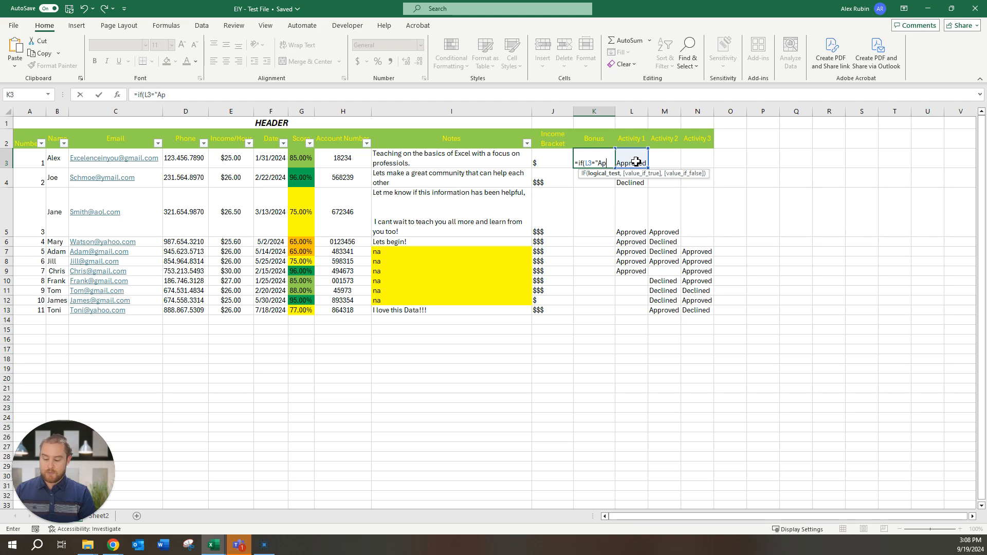
pyautogui.write('pr')
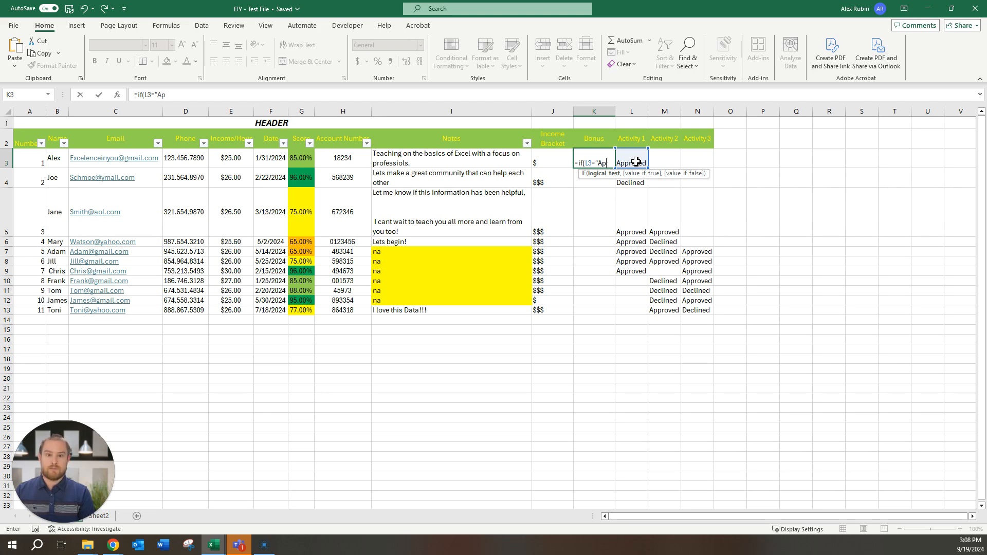
pyautogui.write('oved')
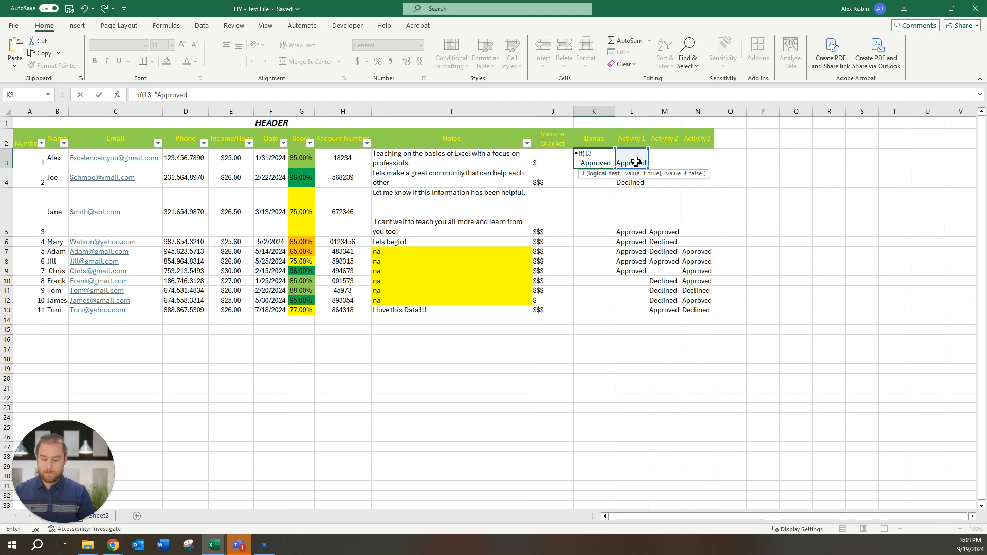
pyautogui.write('",')
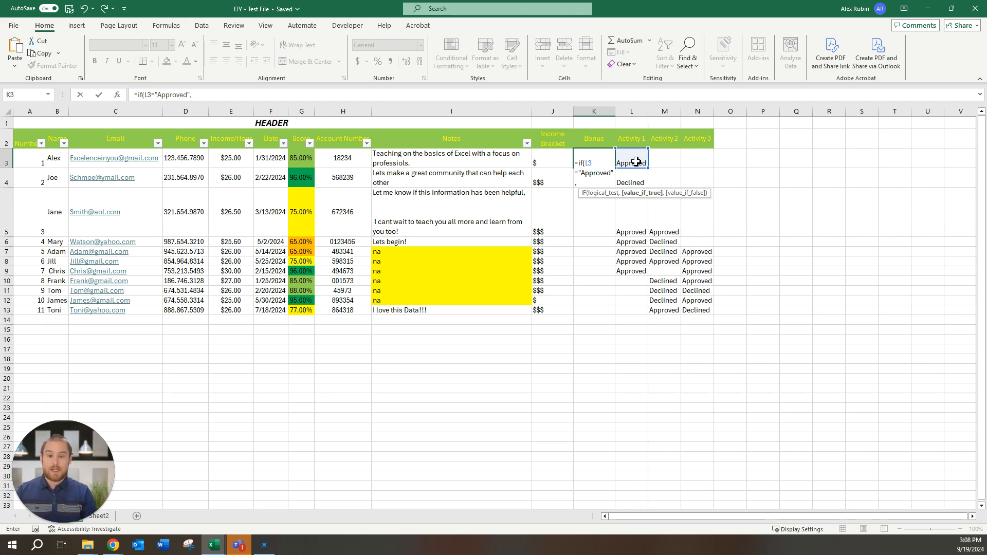
pyautogui.write('"Y')
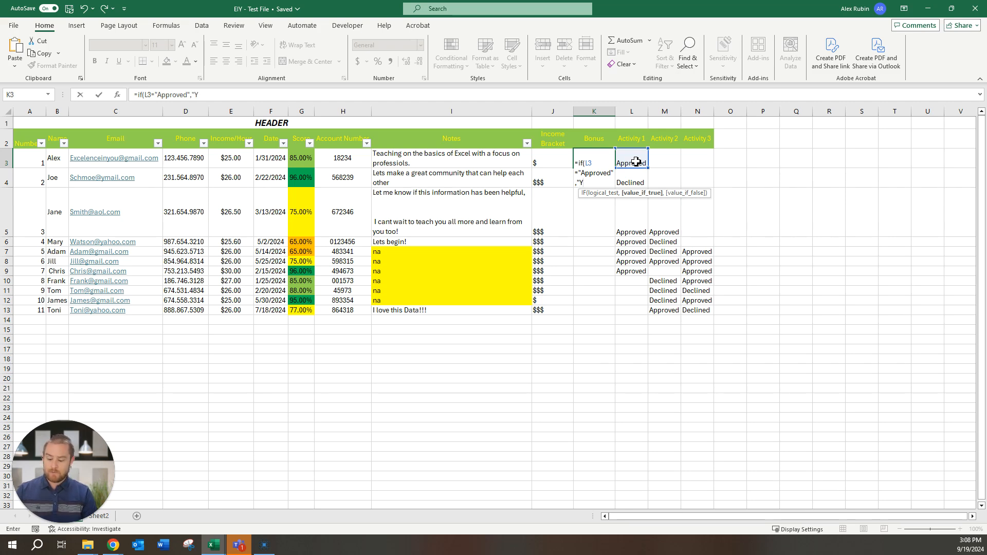
pyautogui.write('ES,')
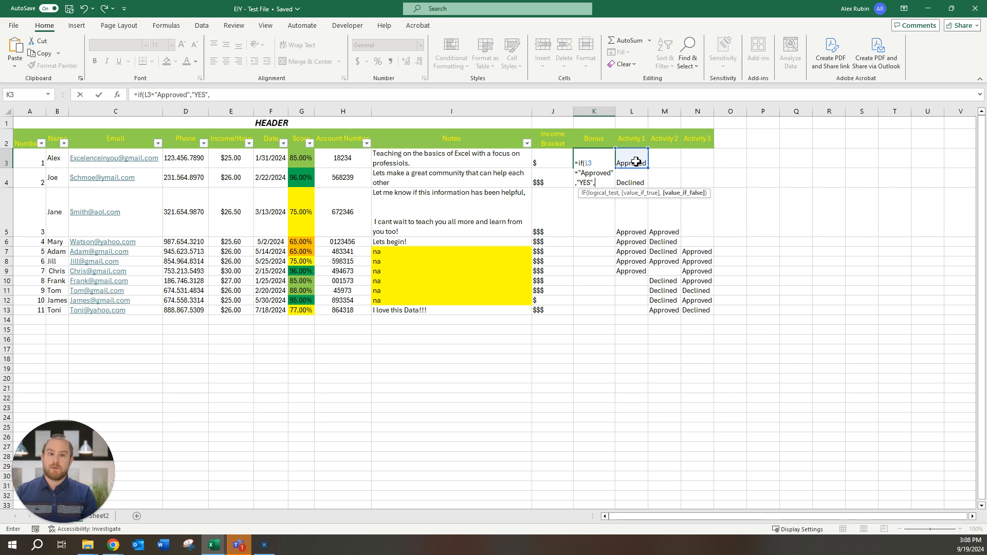
pyautogui.write('"NO')
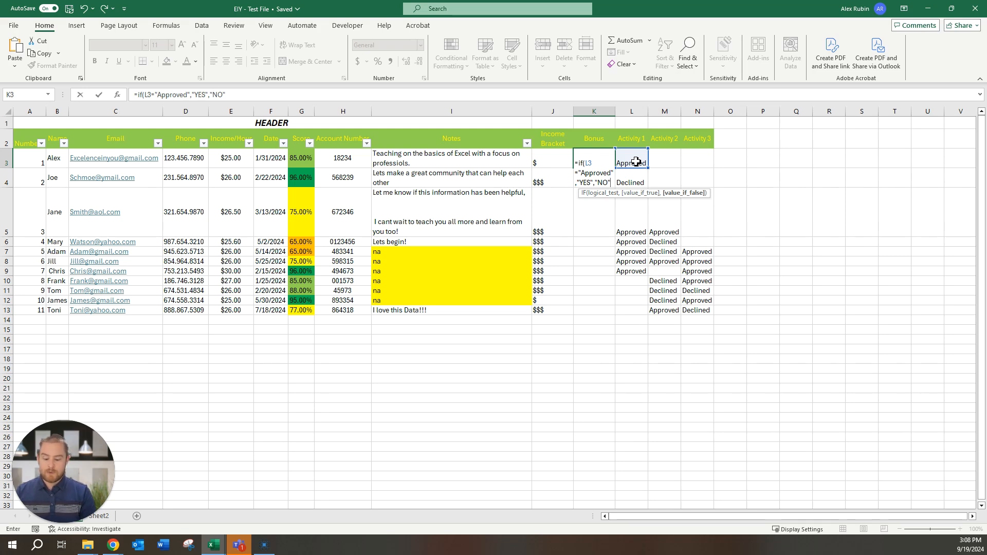
pyautogui.write('")')
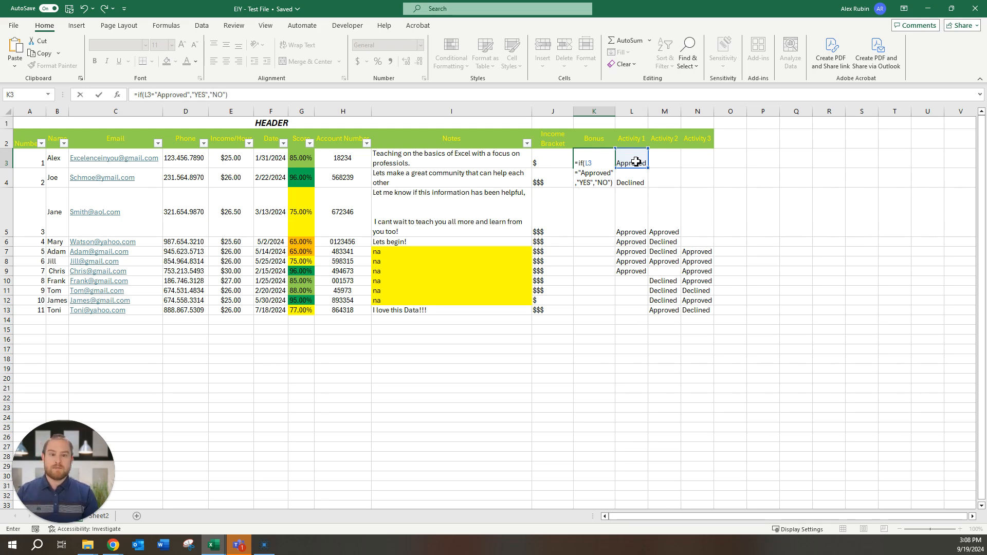
pyautogui.press('Return')
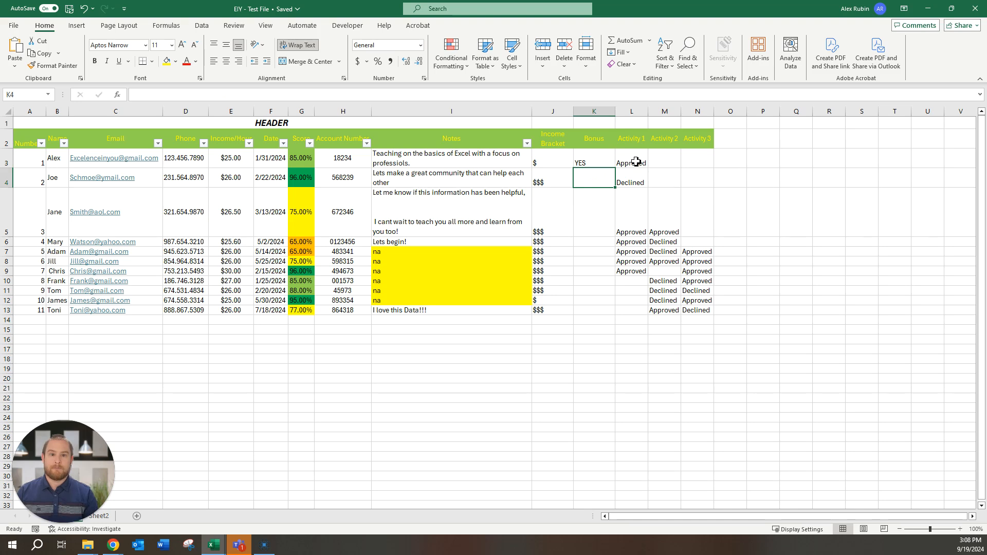
# Step: Copy K3's Bonus formula into K4, where it returns NO for the Declined row
pyautogui.click(598, 158)
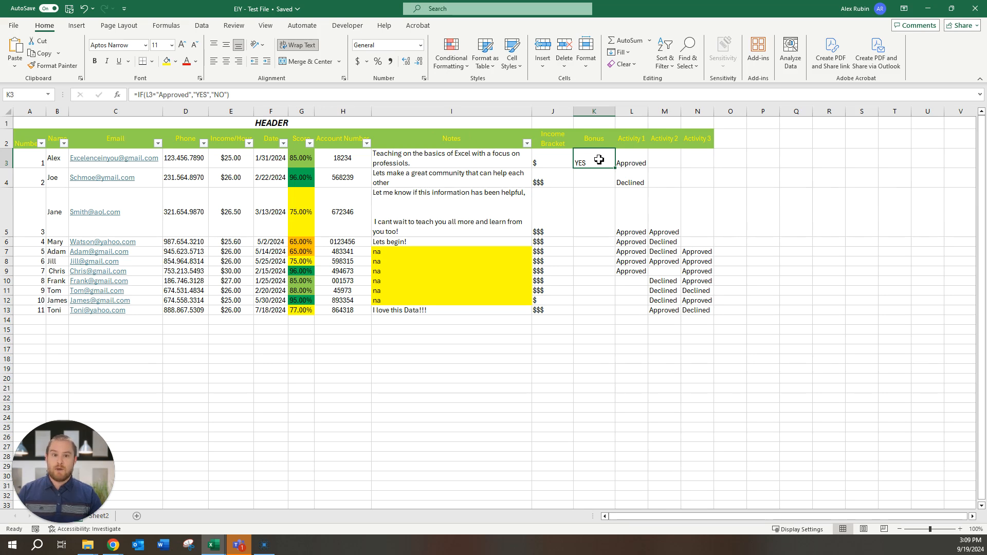
pyautogui.hotkey('ctrl', 'c')
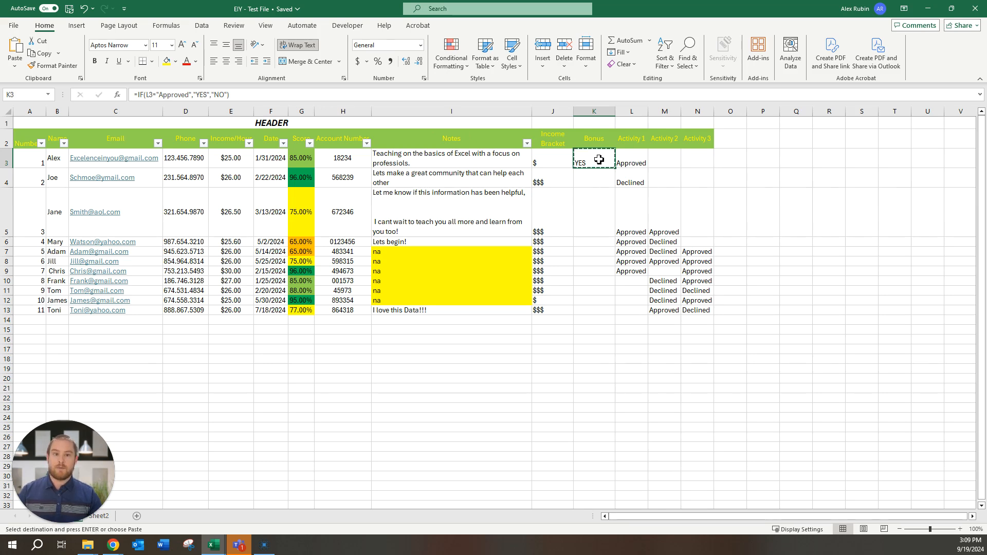
pyautogui.click(595, 179)
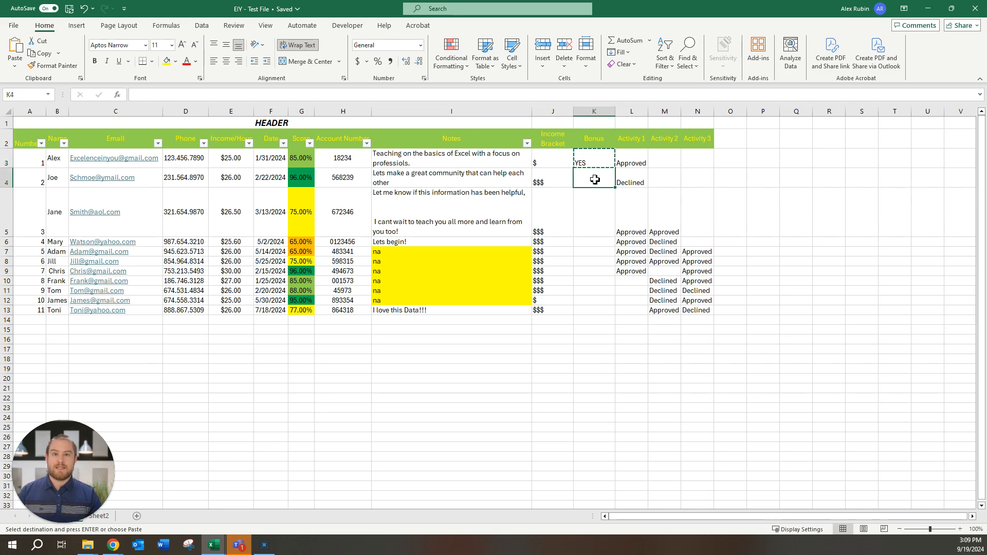
pyautogui.hotkey('ctrl', 'v')
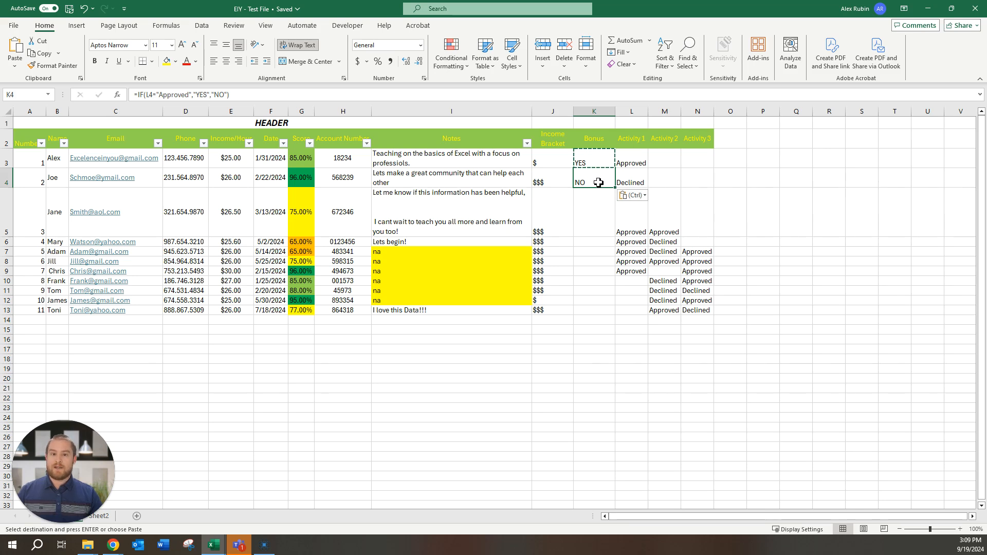
pyautogui.hotkey('ctrl', 'c')
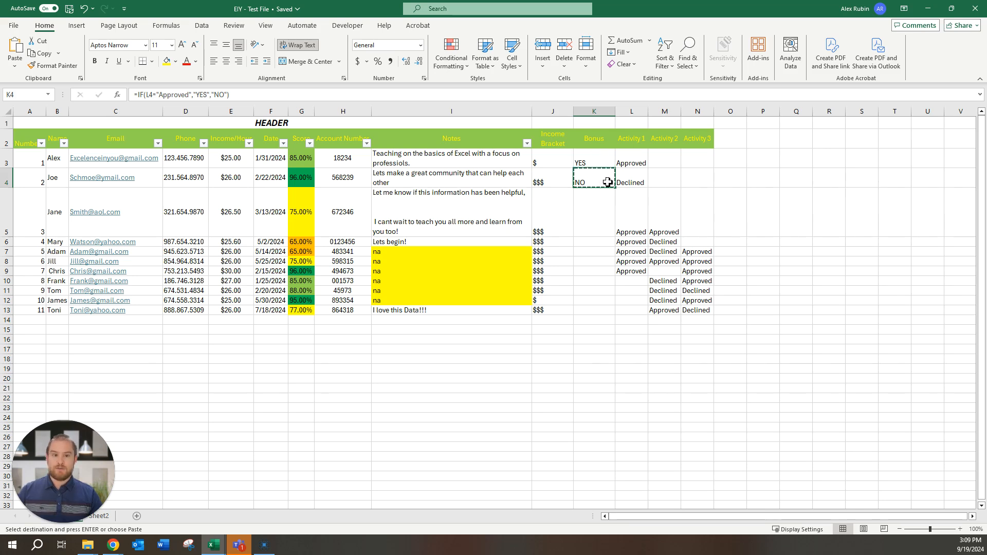
pyautogui.click(703, 176)
pyautogui.hotkey('ctrl', 'v')
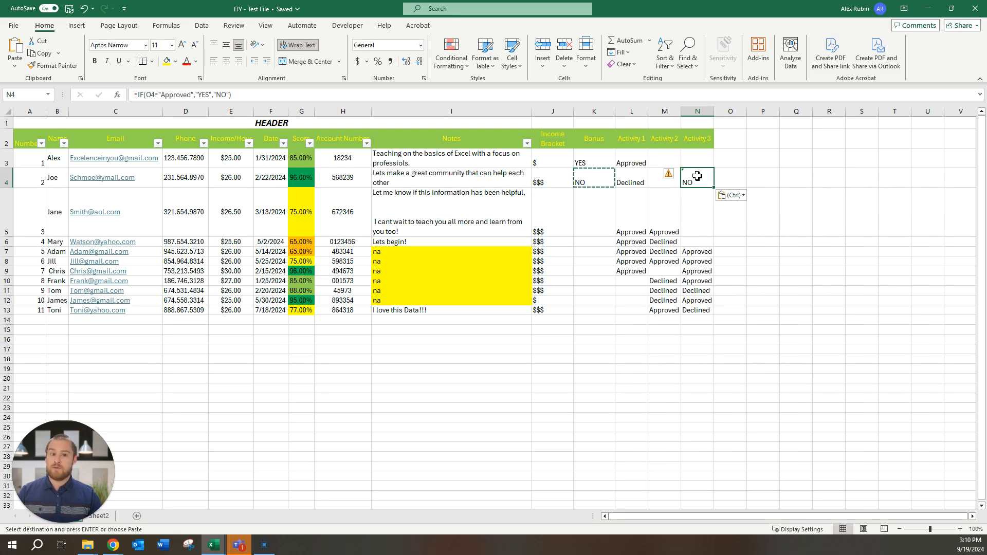
pyautogui.hotkey('ctrl', 'z')
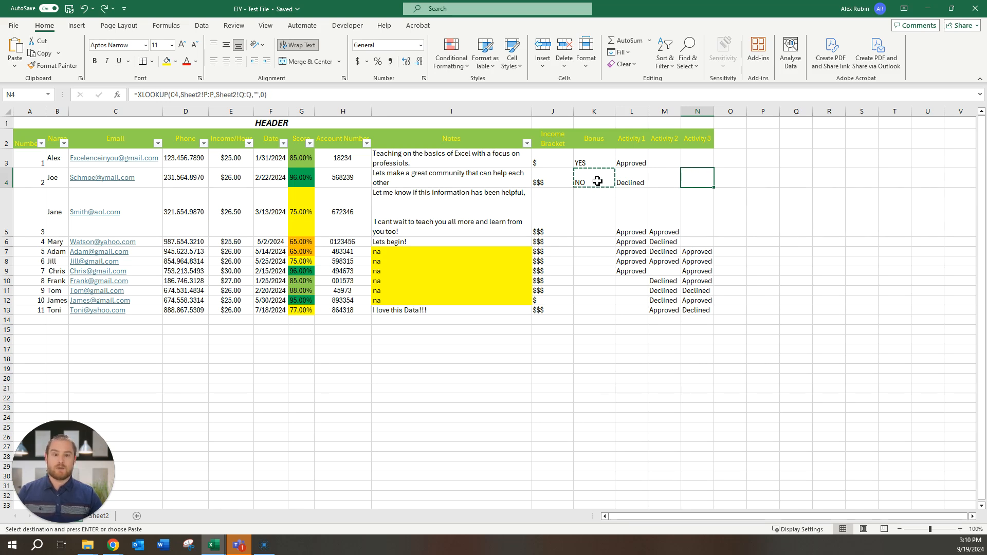
# Step: Paste the Bonus formula into K5:K13, giving YES for rows 5–9 and NO for rows 10–13
pyautogui.moveTo(600, 208); pyautogui.dragTo(596, 309)
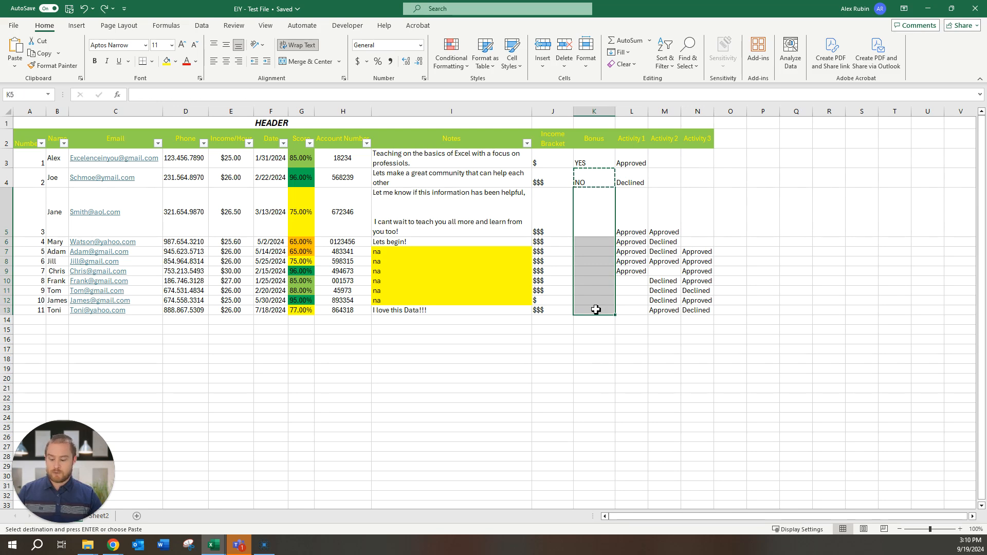
pyautogui.hotkey('ctrl', 'v')
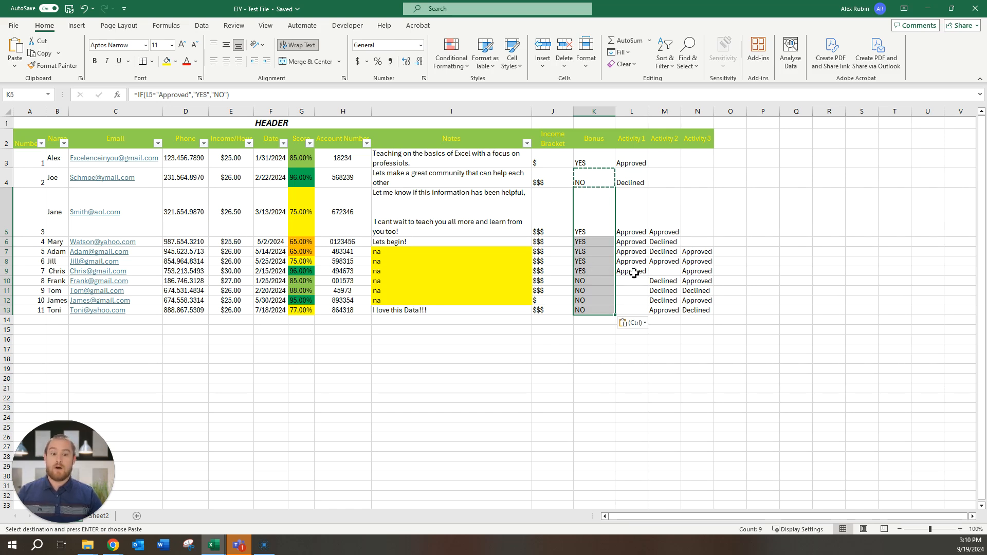
pyautogui.click(586, 164)
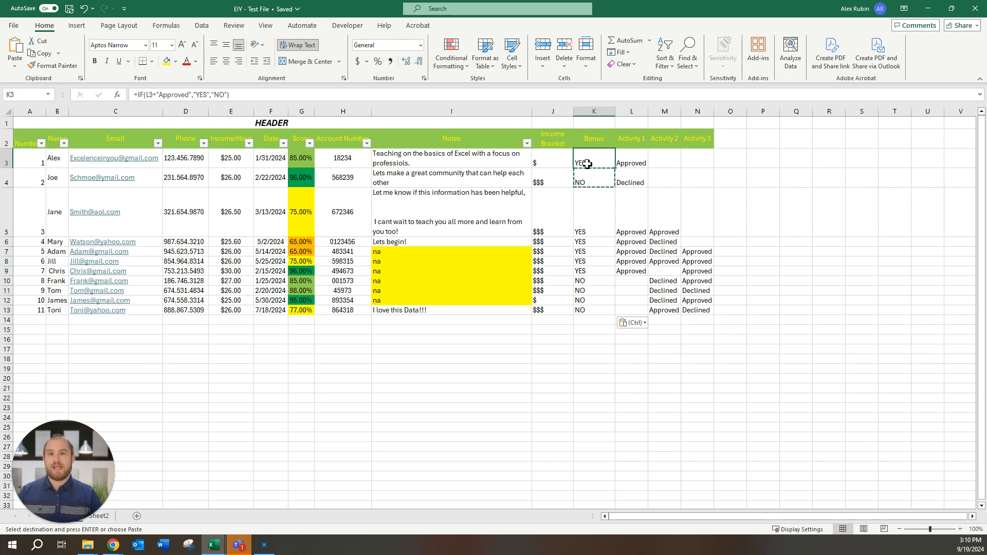
# Step: Insert AND( right after =IF( in K3's Bonus formula
pyautogui.click(147, 96)
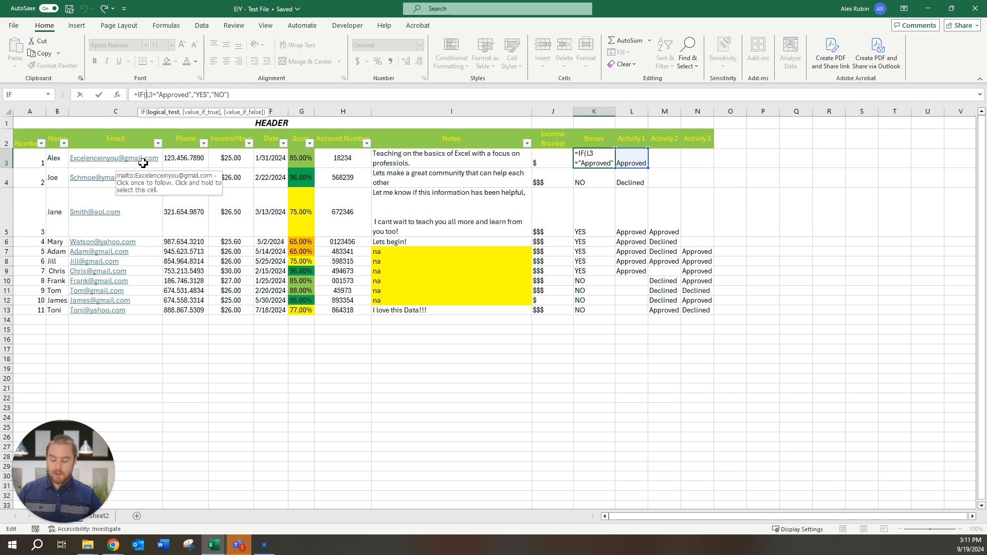
pyautogui.write('AND(')
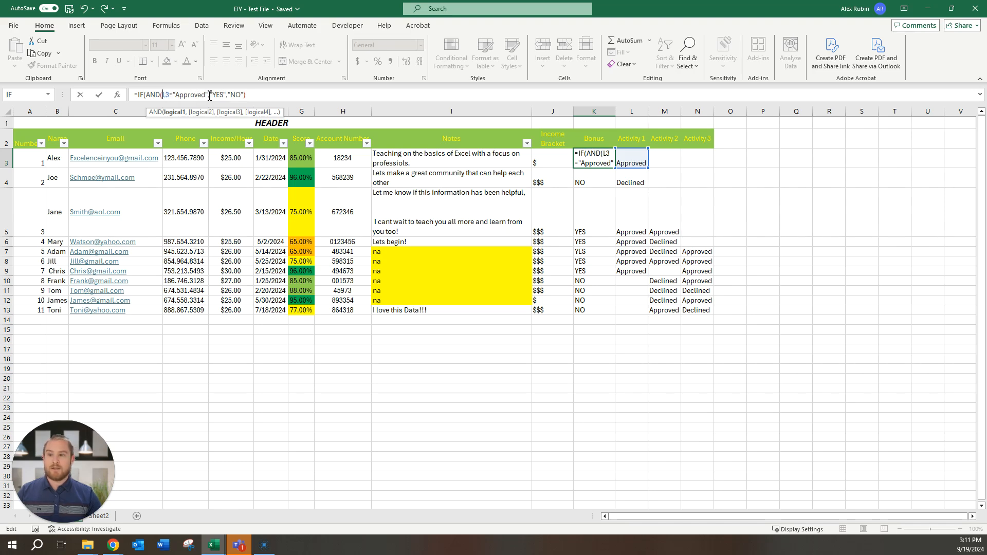
# Step: Repeat the L3="Approved" condition three times inside K3's AND and close the parenthesis
pyautogui.moveTo(206, 96); pyautogui.dragTo(163, 98)
pyautogui.hotkey('ctrl', 'c')
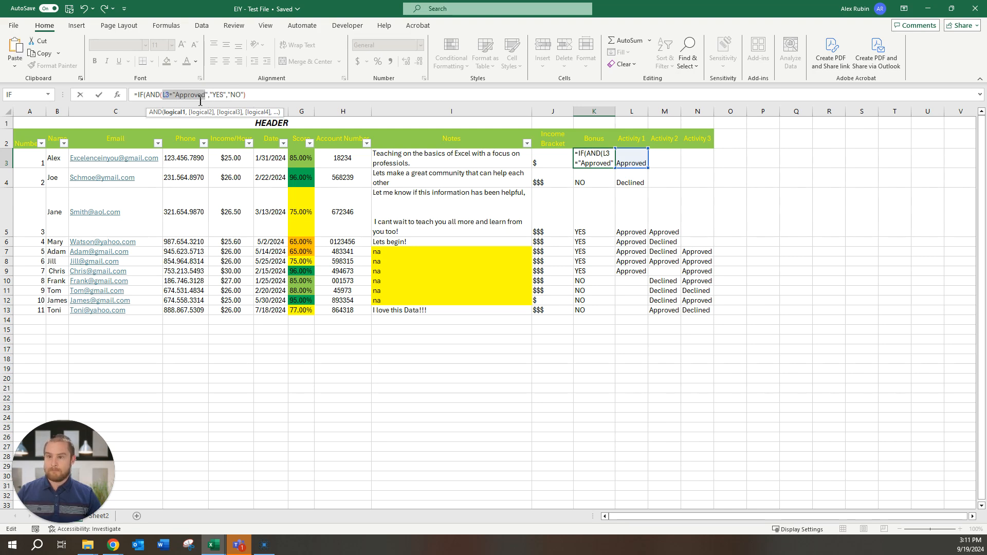
pyautogui.click(211, 98)
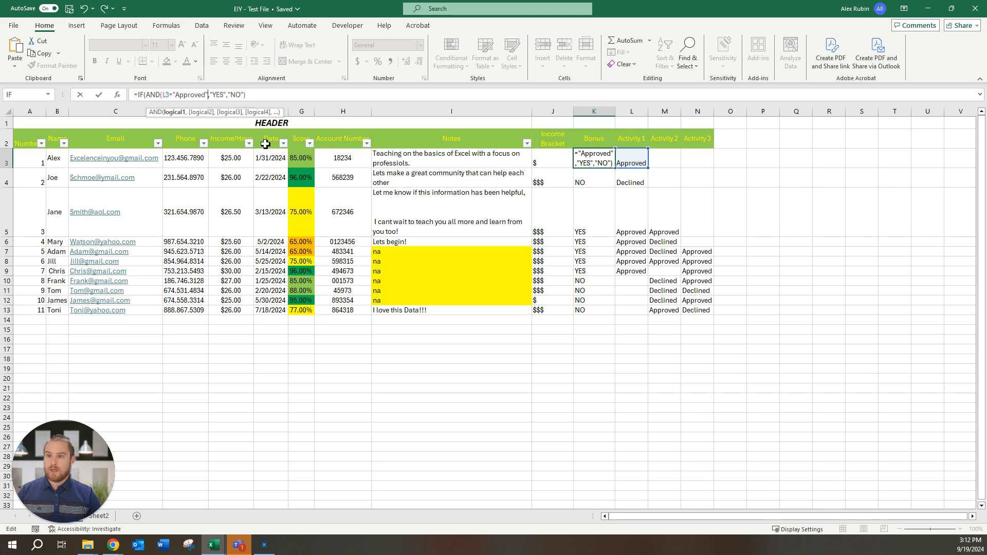
pyautogui.write(',')
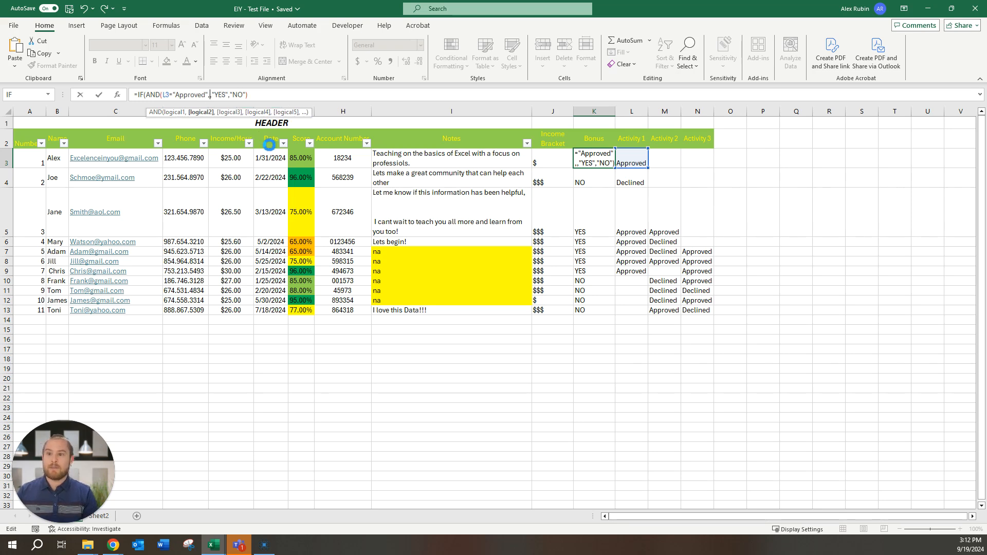
pyautogui.hotkey('ctrl', 'v')
pyautogui.write('"')
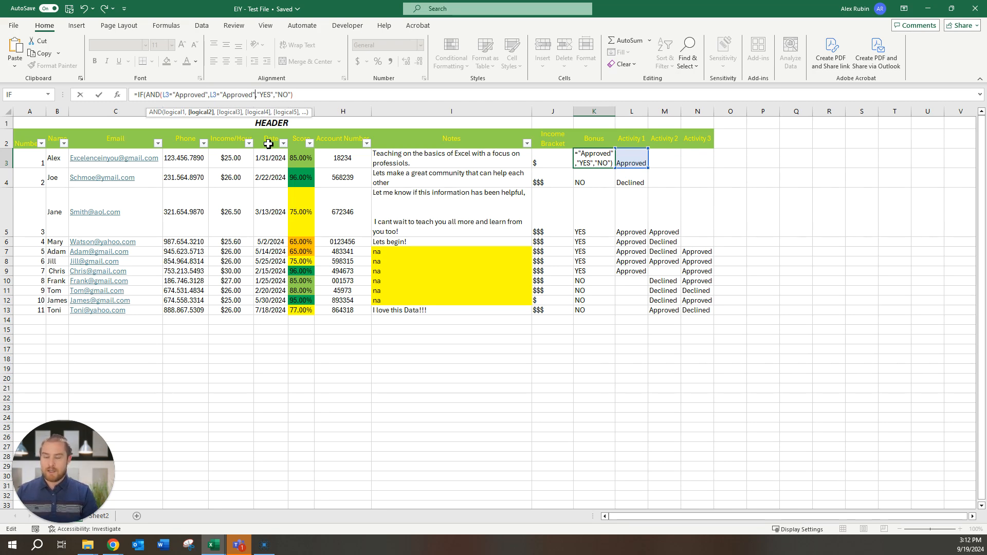
pyautogui.write(',')
pyautogui.hotkey('ctrl', 'v')
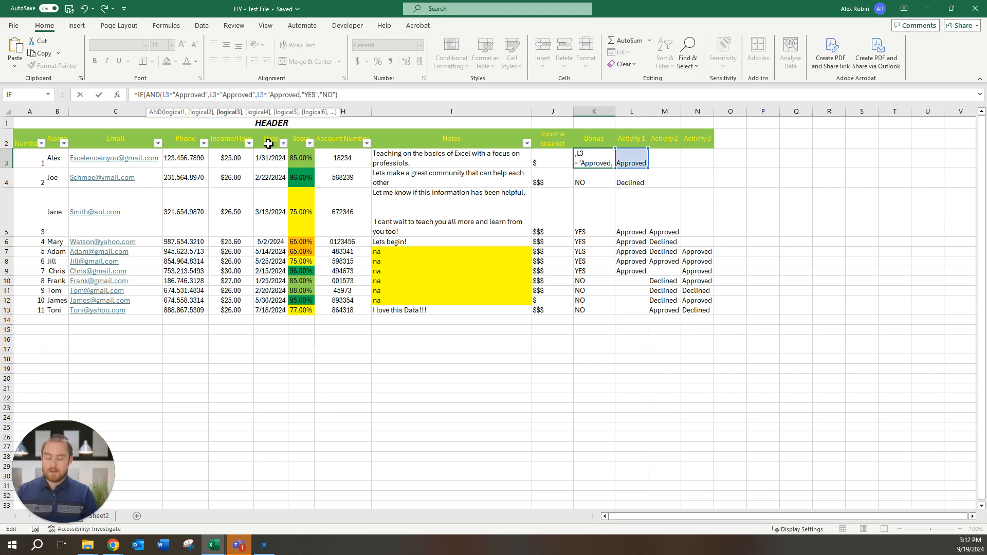
pyautogui.write('"')
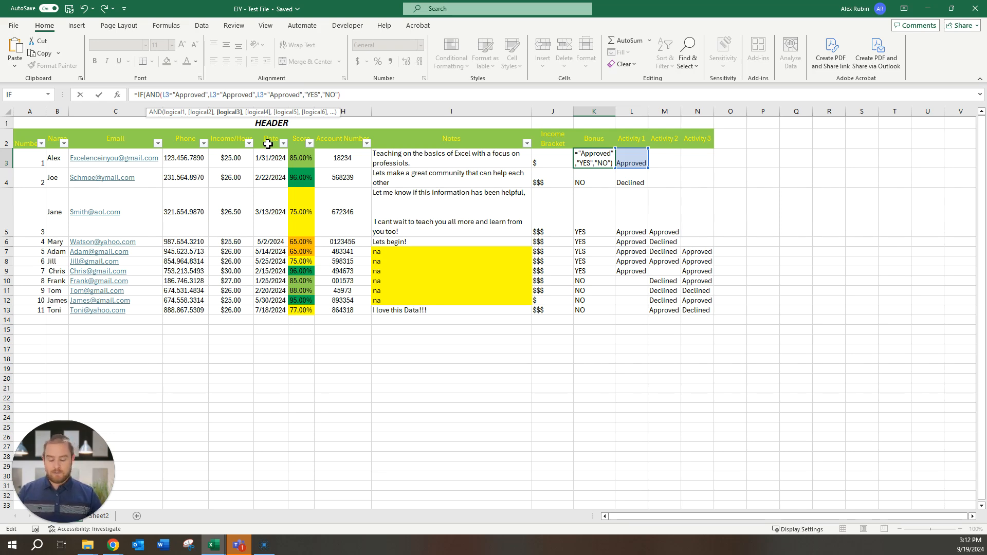
pyautogui.write(')')
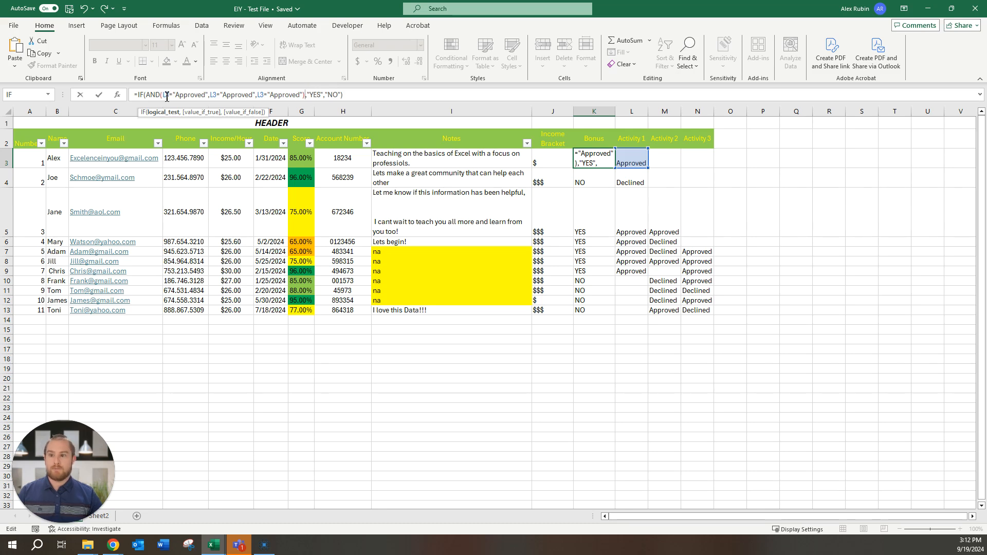
# Step: Point the second and third conditions at M3 and N3 and commit the formula
pyautogui.doubleClick(214, 96)
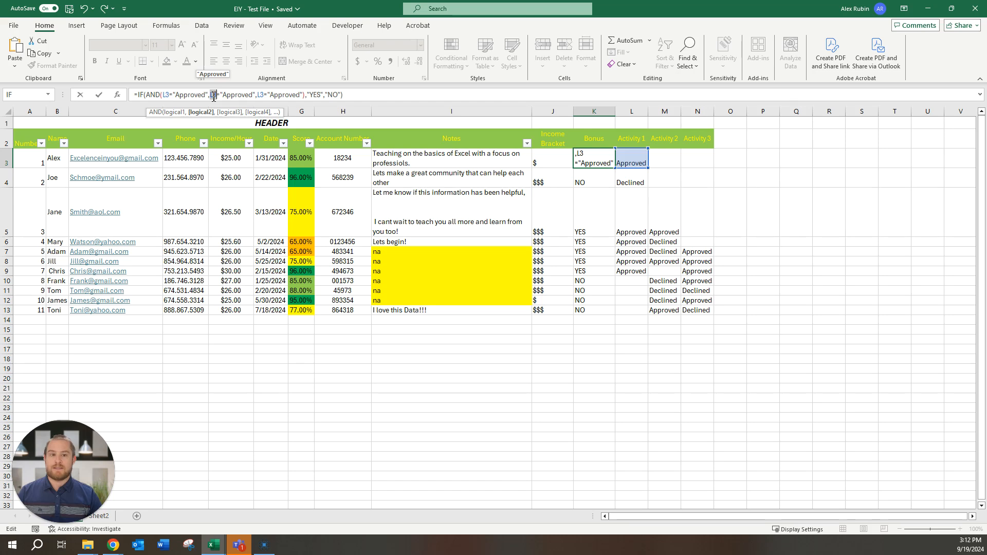
pyautogui.click(664, 162)
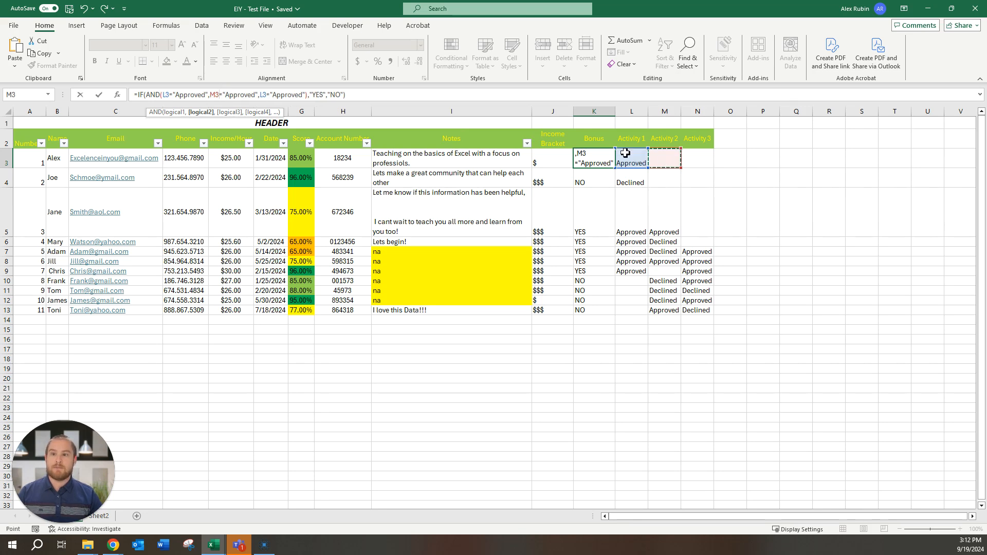
pyautogui.doubleClick(263, 96)
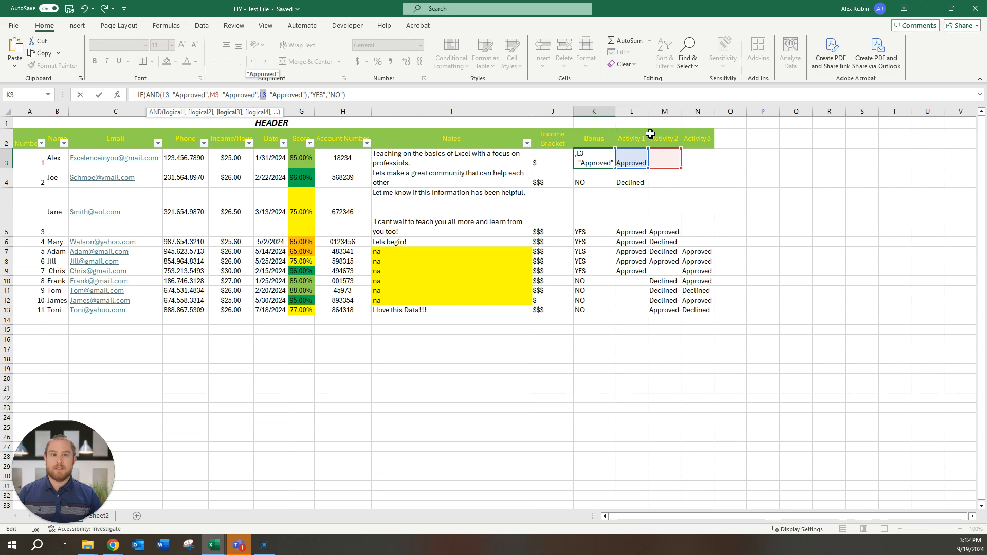
pyautogui.click(704, 163)
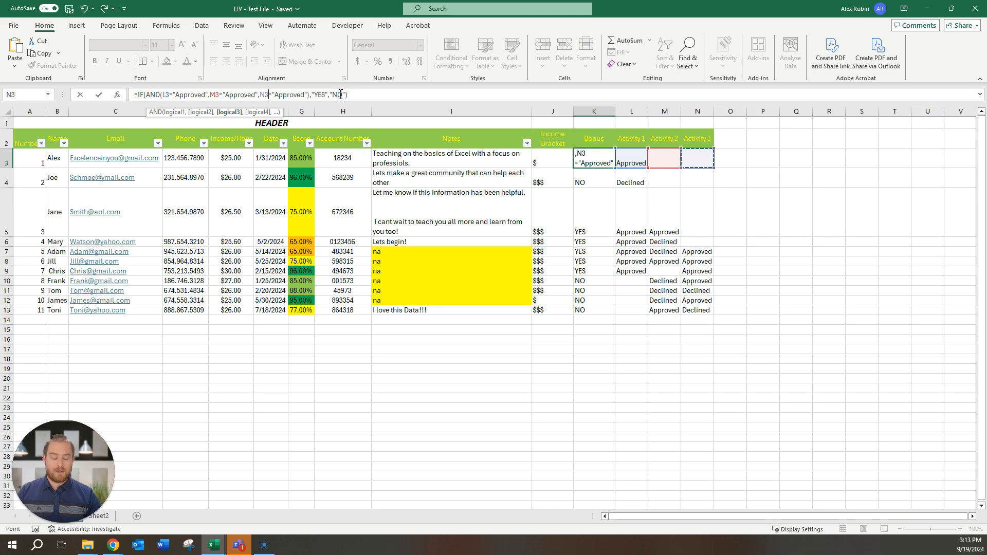
pyautogui.press('Return')
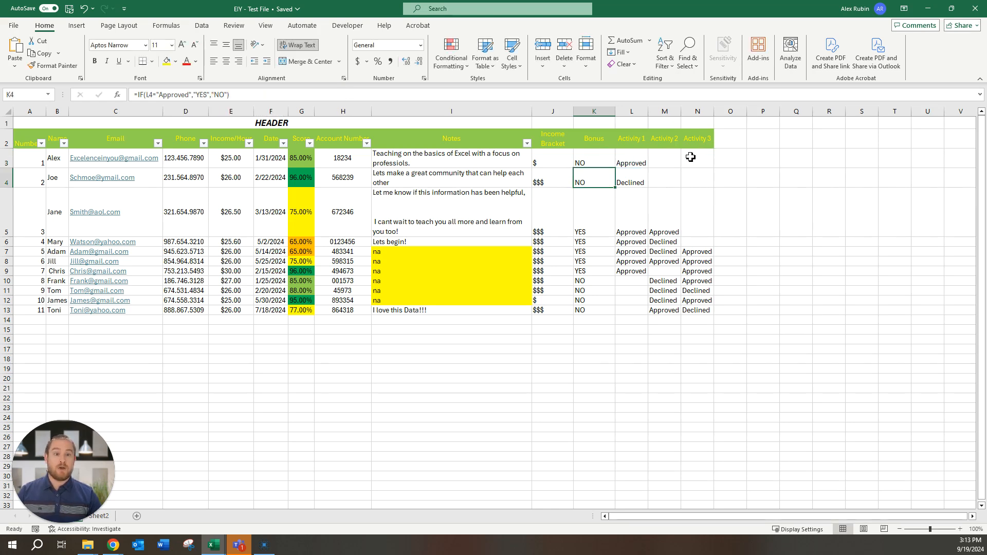
# Step: Copy K3's AND formula into K4:K13, leaving only row 8 showing YES
pyautogui.click(590, 163)
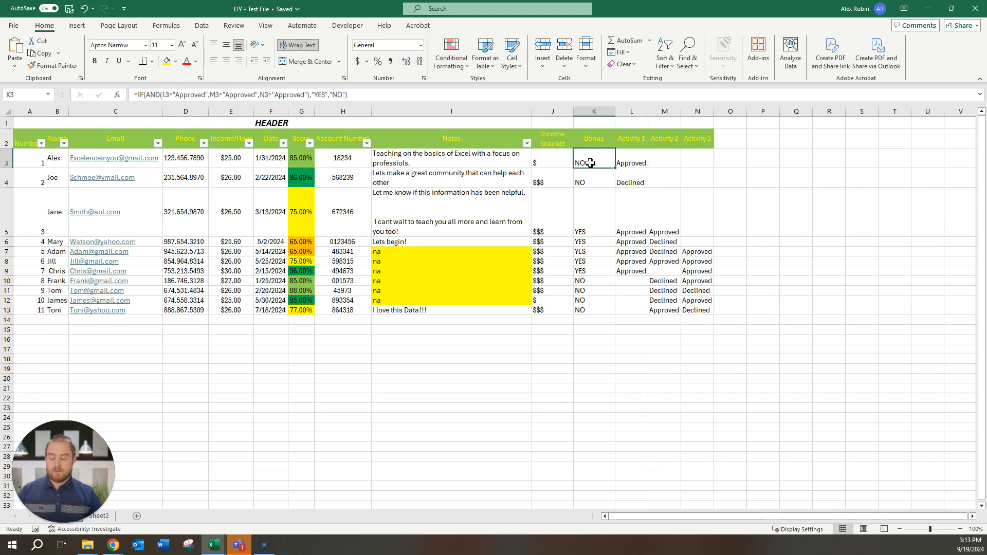
pyautogui.hotkey('ctrl', 'c')
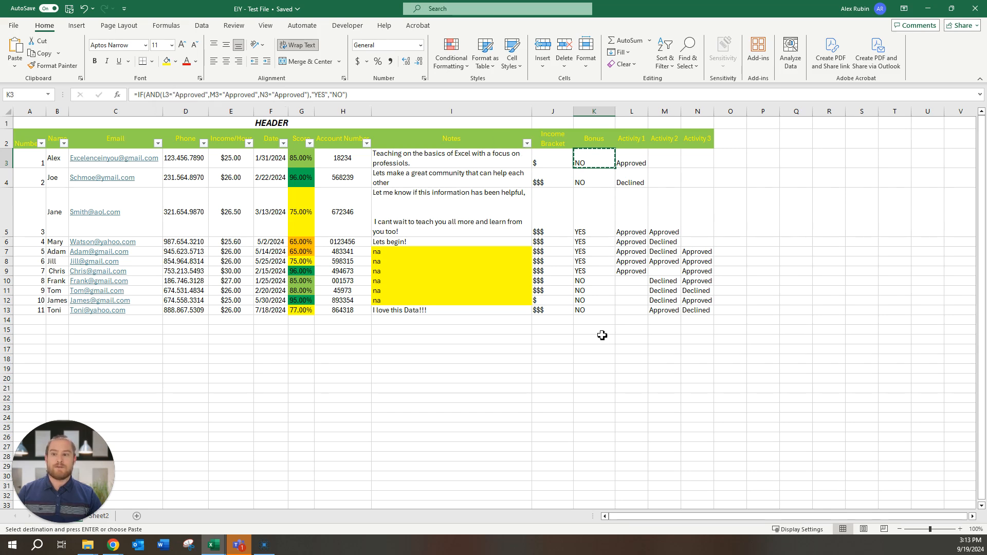
pyautogui.moveTo(598, 182); pyautogui.dragTo(596, 310)
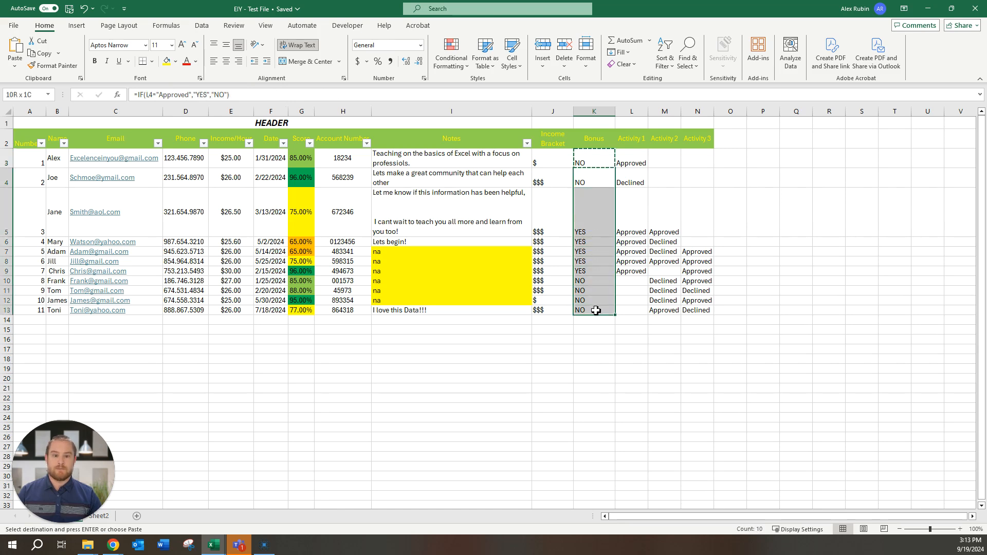
pyautogui.hotkey('ctrl', 'v')
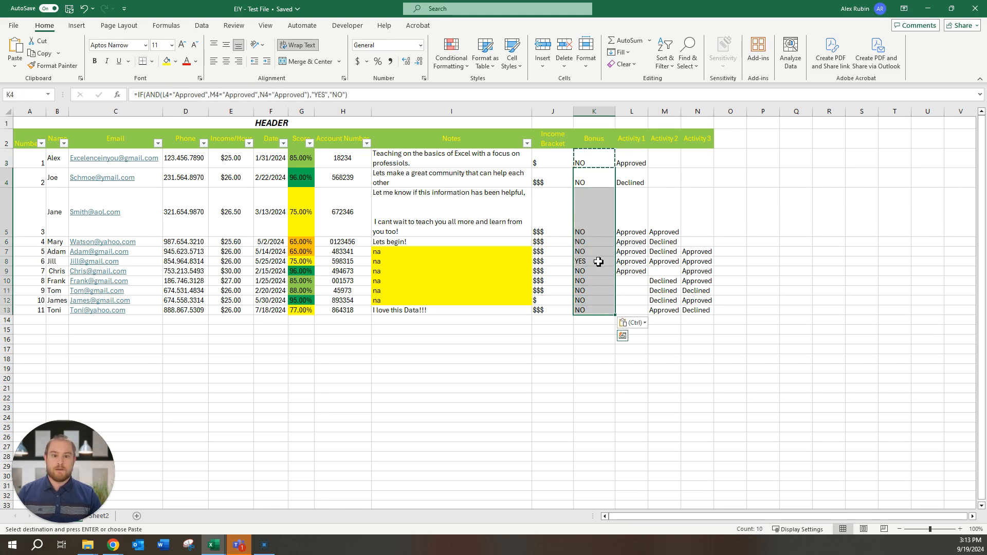
pyautogui.click(592, 164)
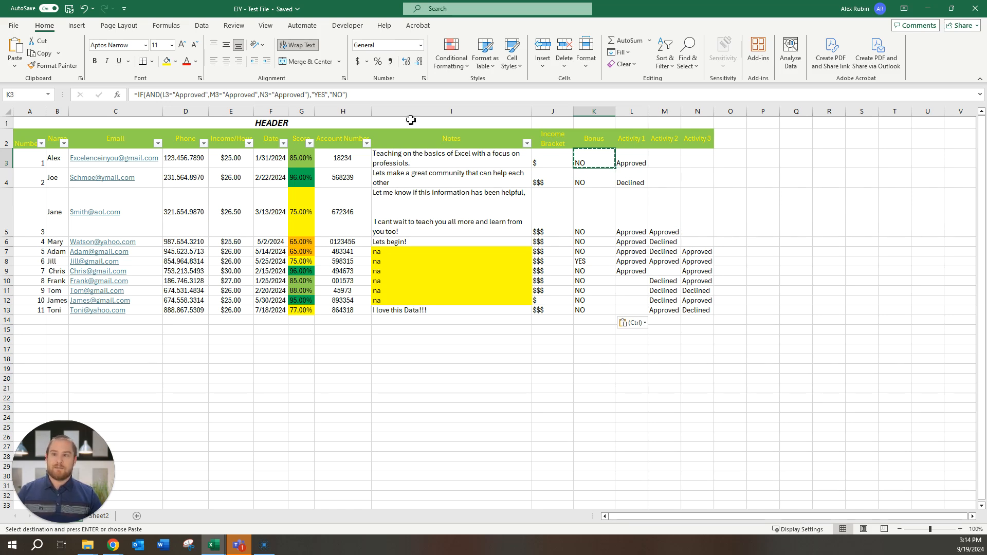
# Step: Replace AND with OR in K3's Bonus formula so it returns YES
pyautogui.click(162, 96)
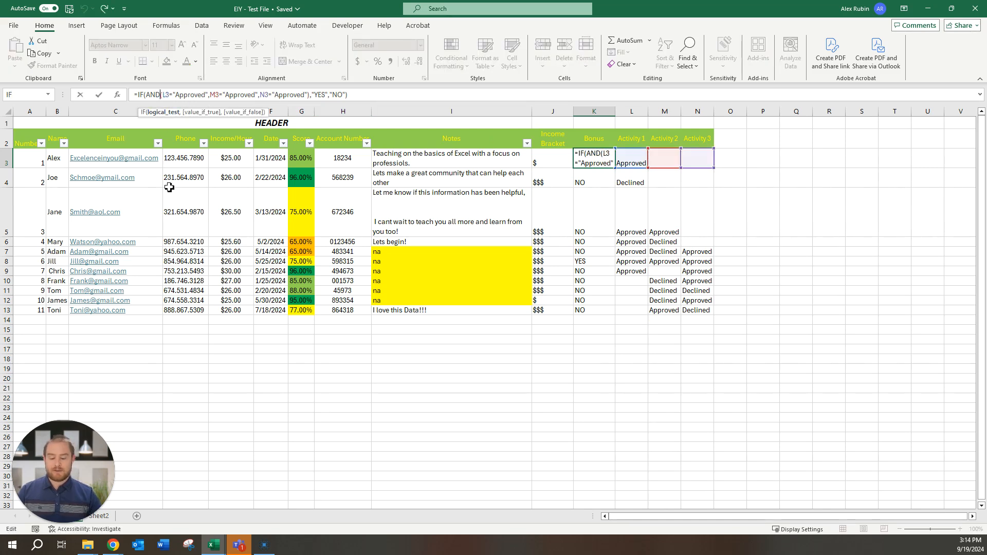
pyautogui.press('BackSpace')
pyautogui.press('BackSpace')
pyautogui.press('BackSpace')
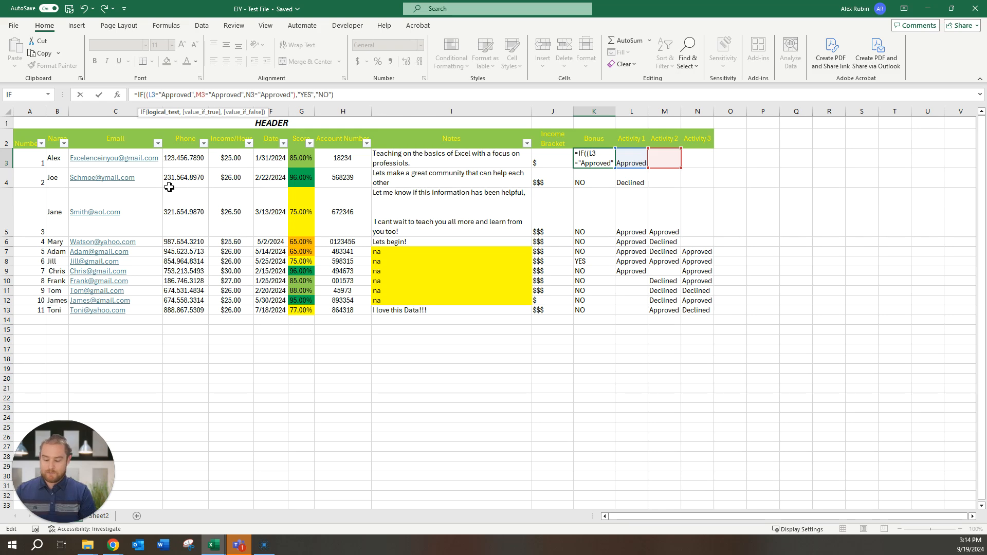
pyautogui.write('OR')
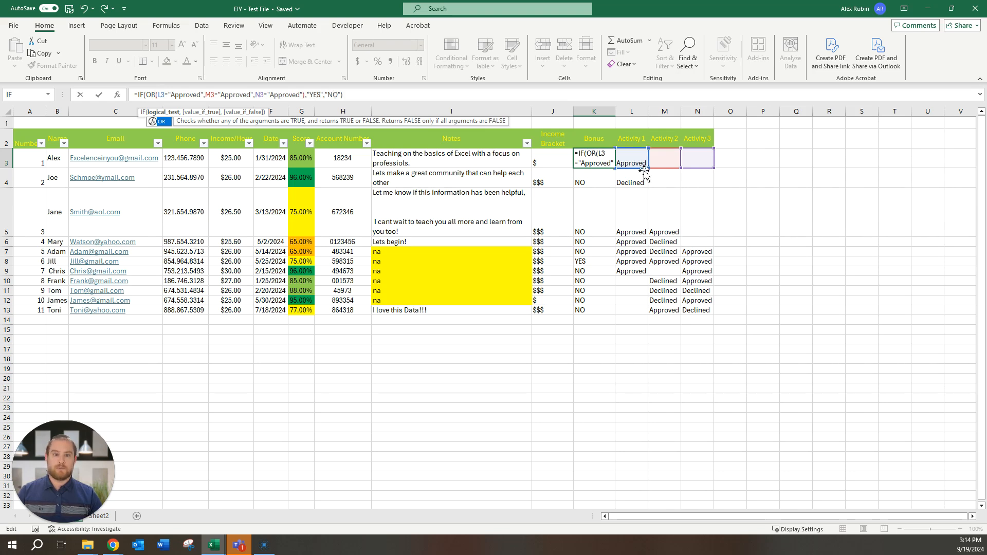
pyautogui.press('Return')
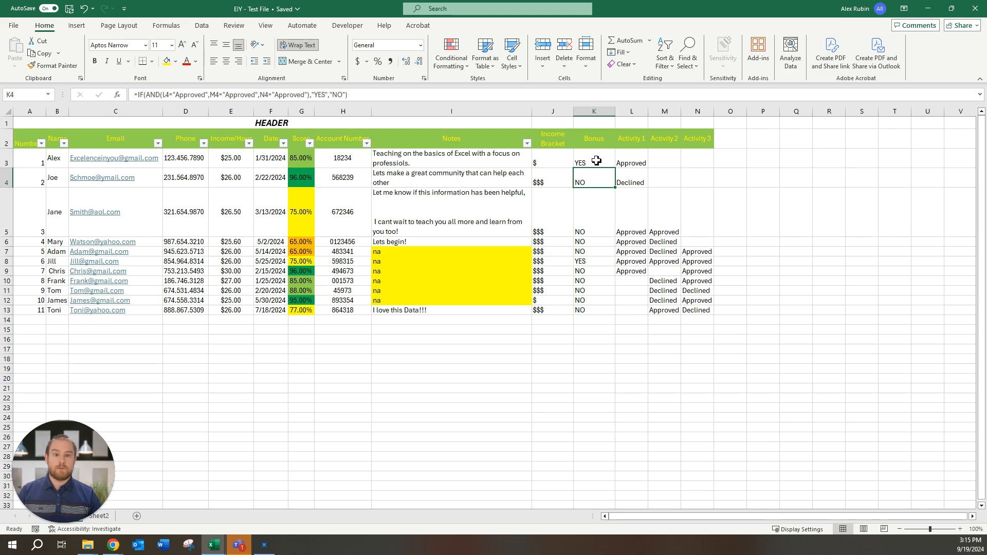
# Step: Paste K3's OR formula into K4:K13, leaving only rows 4 and 11 showing NO
pyautogui.click(596, 161)
pyautogui.hotkey('ctrl', 'c')
pyautogui.moveTo(594, 183); pyautogui.dragTo(596, 309)
pyautogui.hotkey('ctrl', 'v')
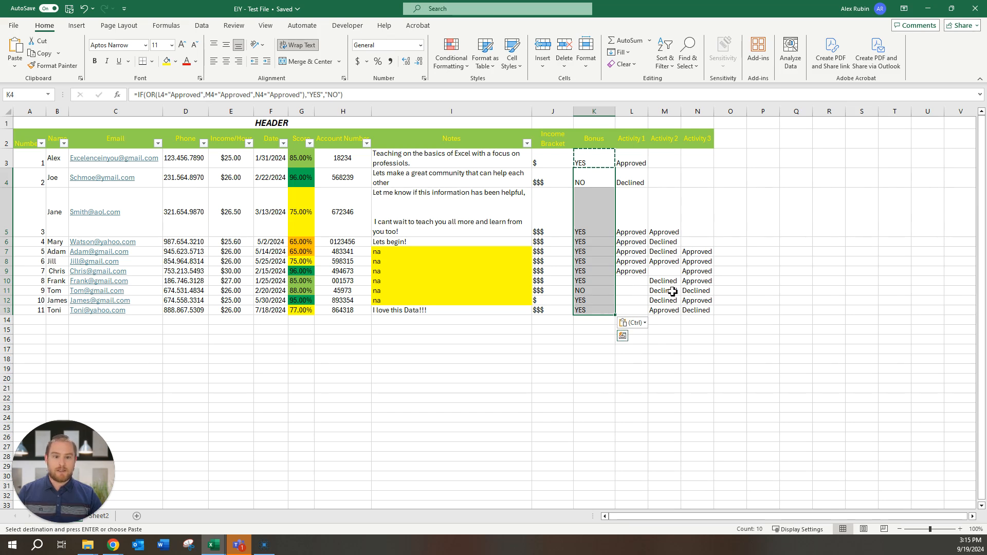
pyautogui.click(591, 290)
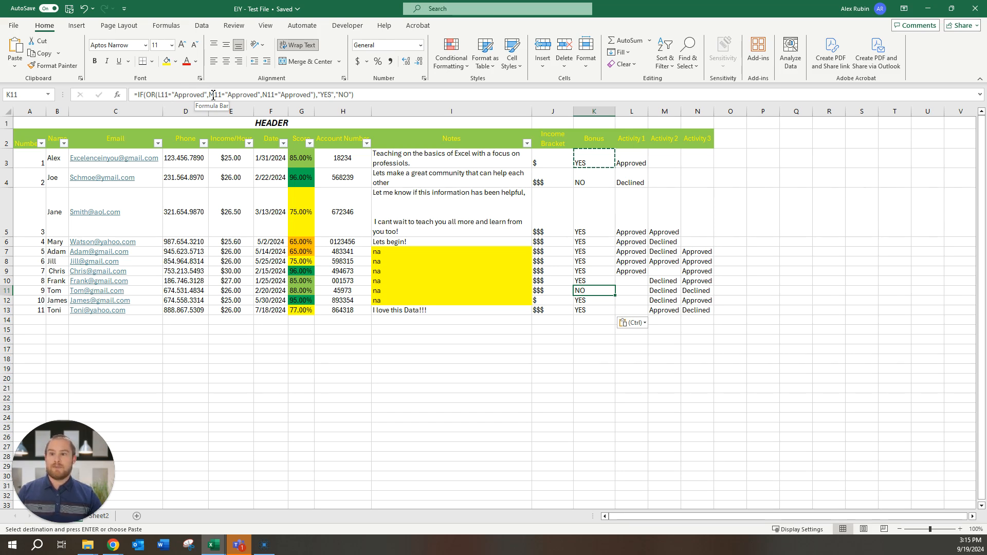
# Step: Wrap K11's M11 and N11 conditions in AND() inside the OR and commit
pyautogui.click(210, 94)
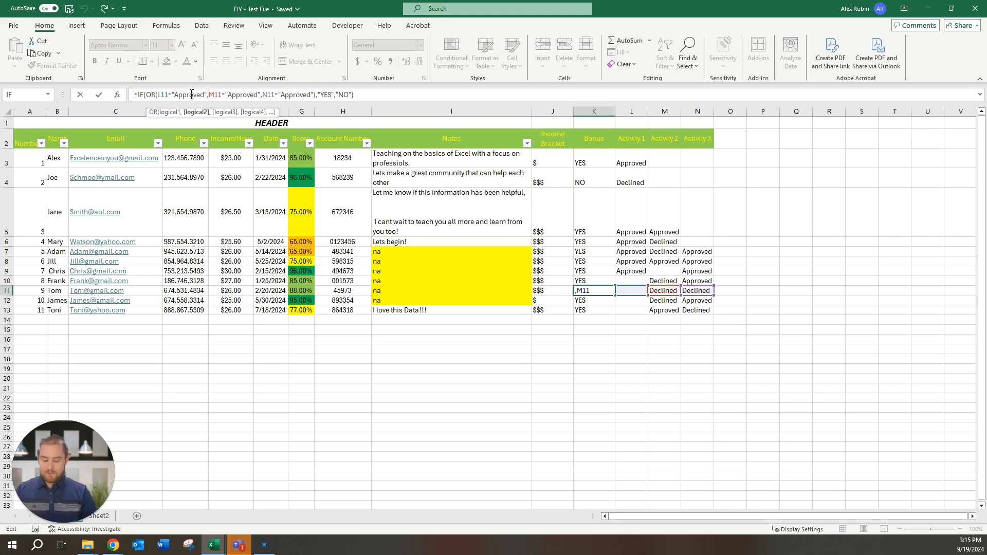
pyautogui.write('AND(')
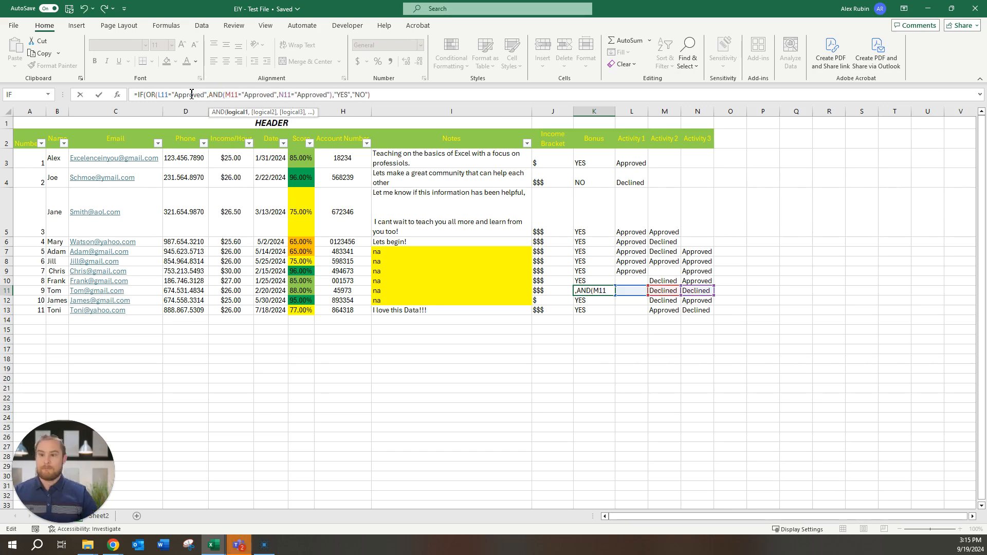
pyautogui.click(329, 95)
pyautogui.write(')')
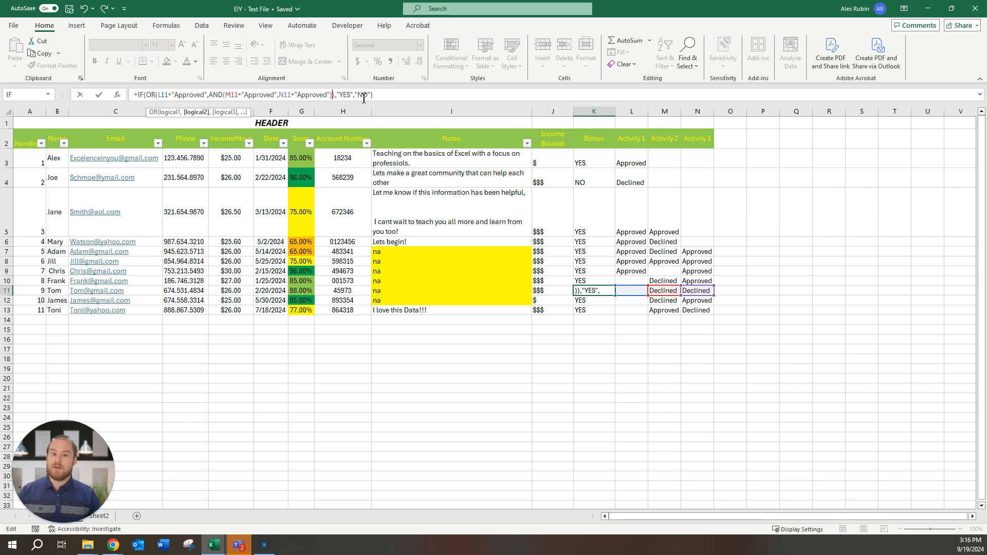
pyautogui.press('Return')
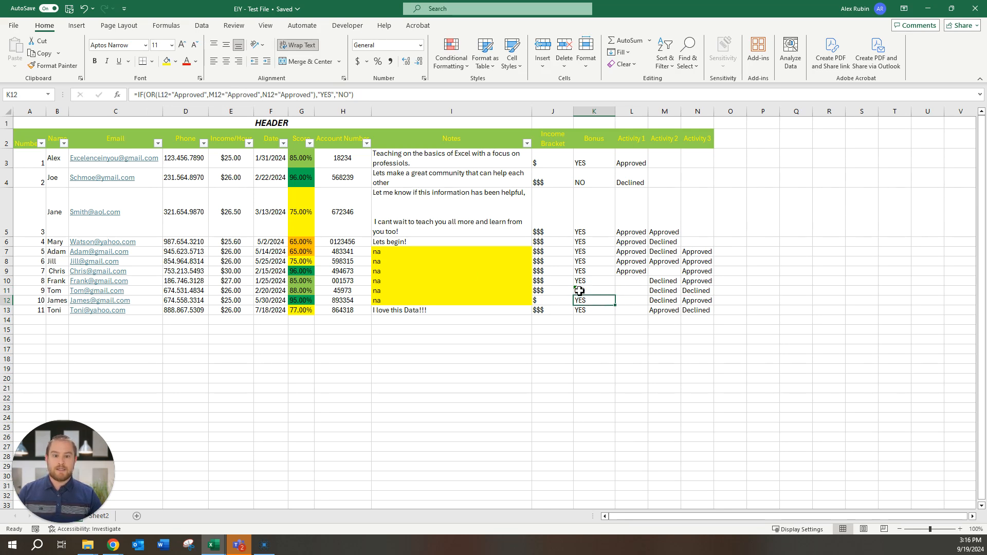
# Step: Paste the Approved value from L9 into L11 so K11 turns to YES
pyautogui.click(579, 291)
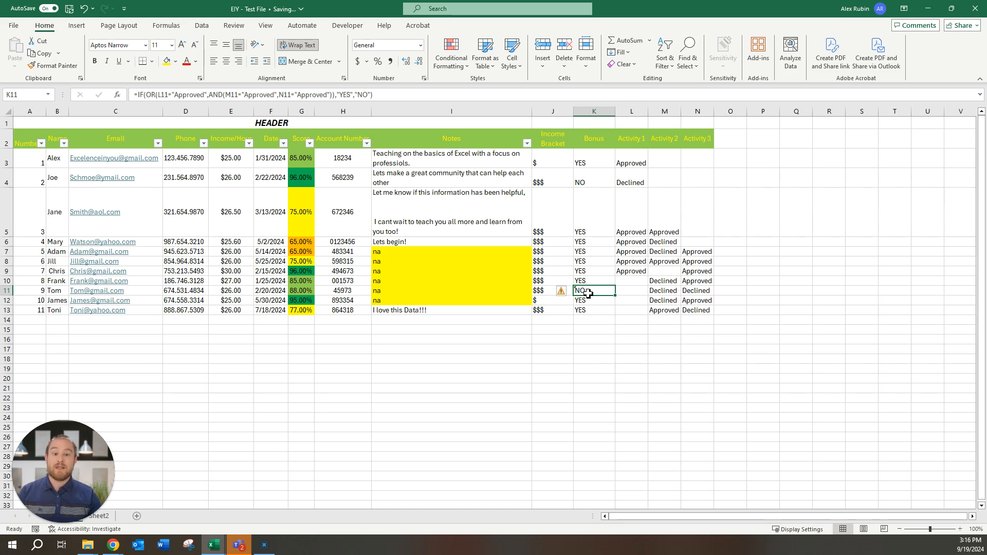
pyautogui.click(626, 293)
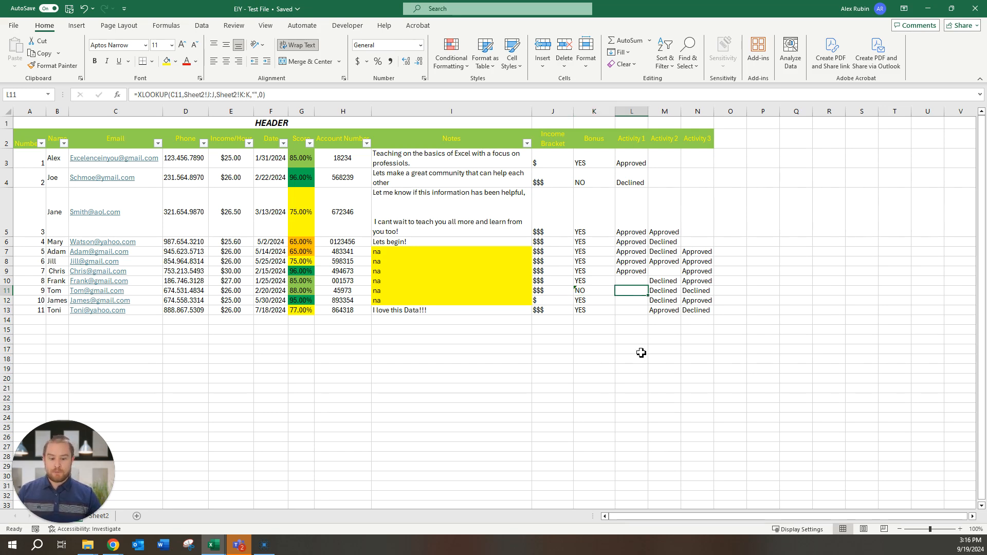
pyautogui.click(632, 271)
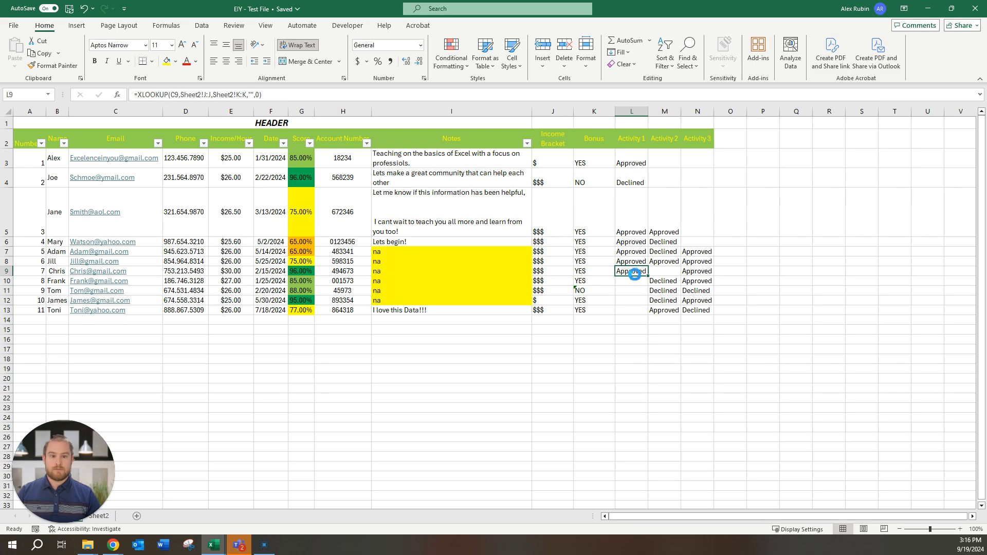
pyautogui.hotkey('ctrl', 'c')
pyautogui.click(634, 292)
pyautogui.hotkey('ctrl', 'v')
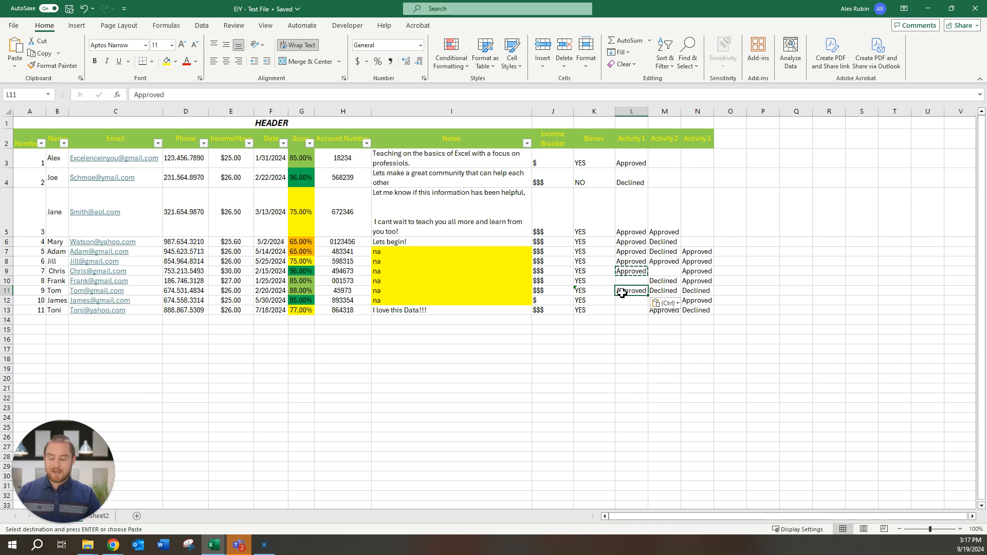
# Step: Enter Declined in L11 and Approved in M11 and N11
pyautogui.write('Declined')
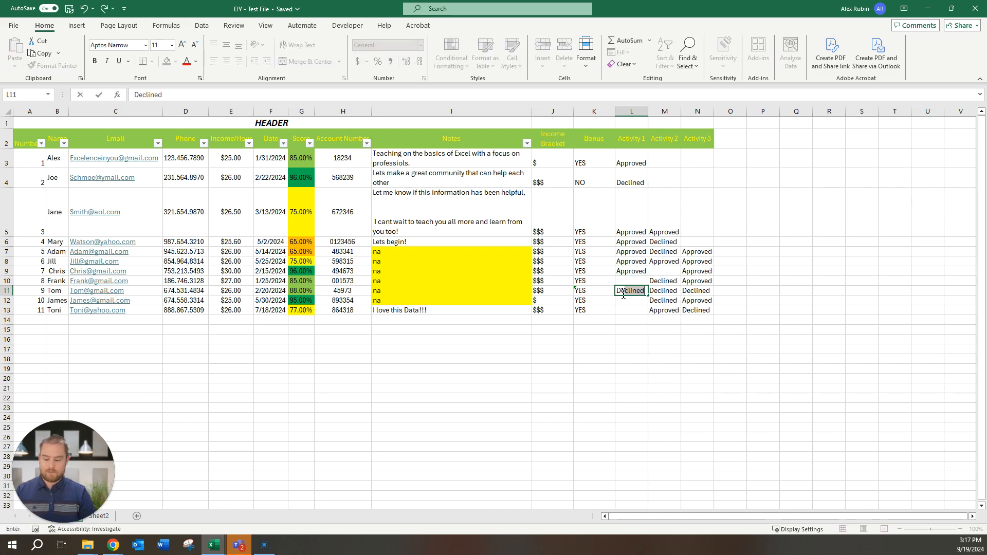
pyautogui.press('Tab')
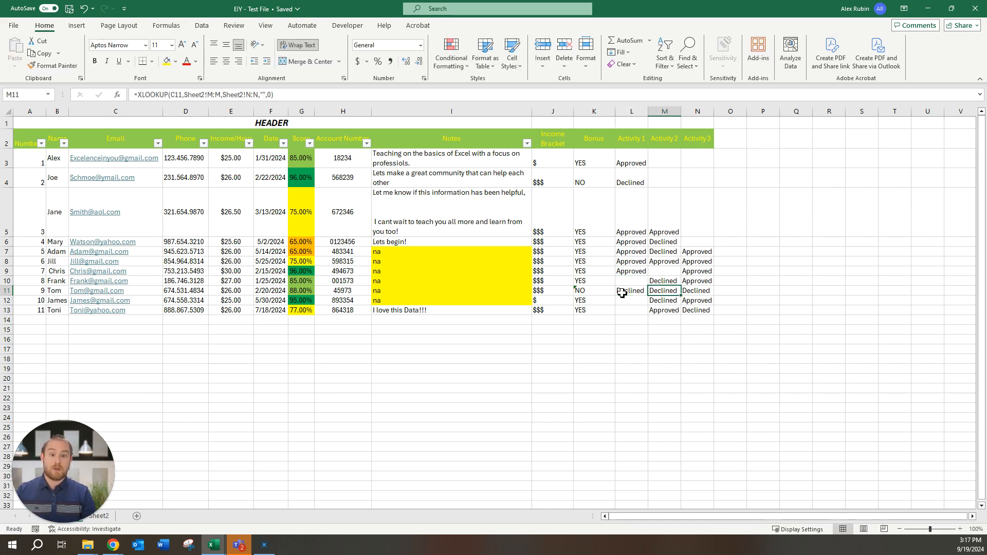
pyautogui.write('Approved')
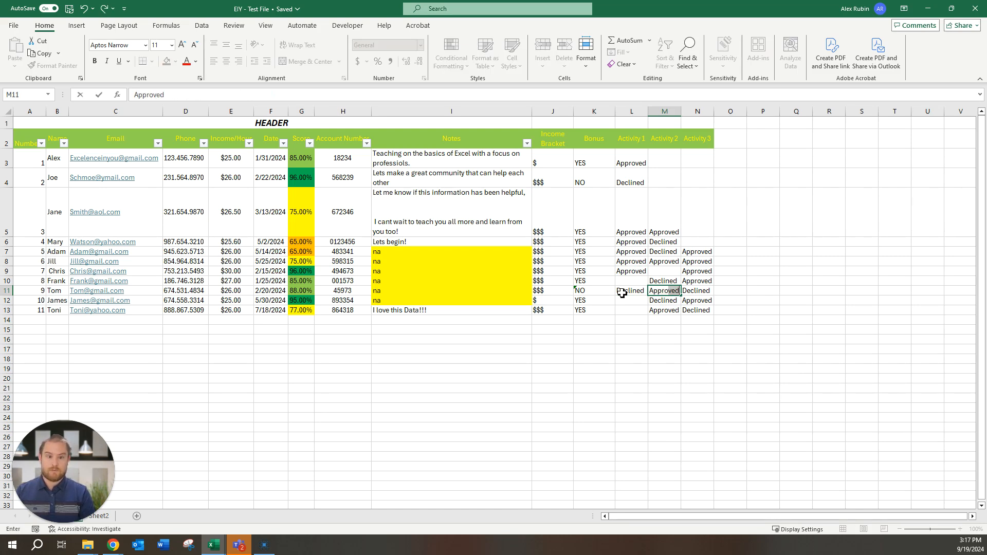
pyautogui.press('Tab')
pyautogui.write('A')
pyautogui.press('Return')
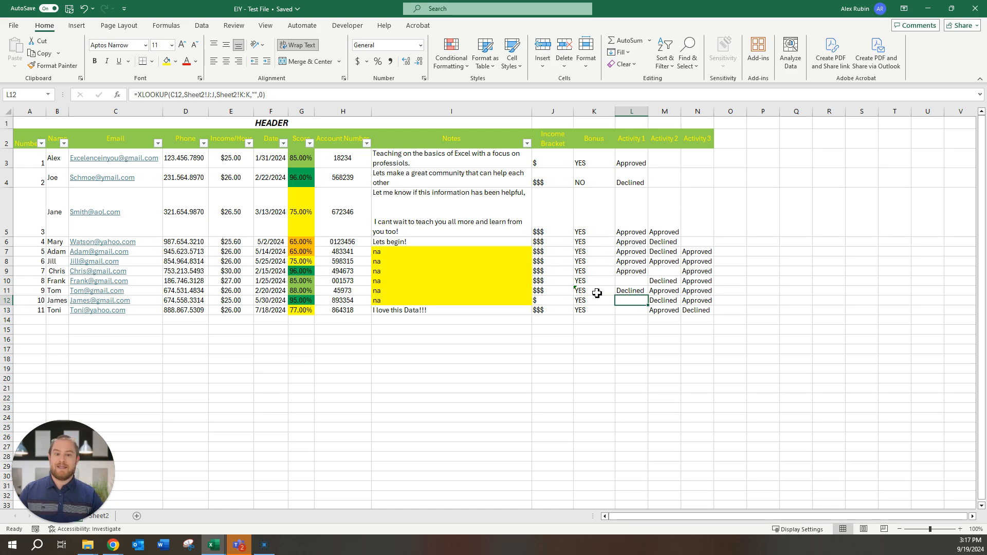
# Step: Change M11 to Declined and confirm K11's Bonus reads NO
pyautogui.click(671, 293)
pyautogui.write('declined')
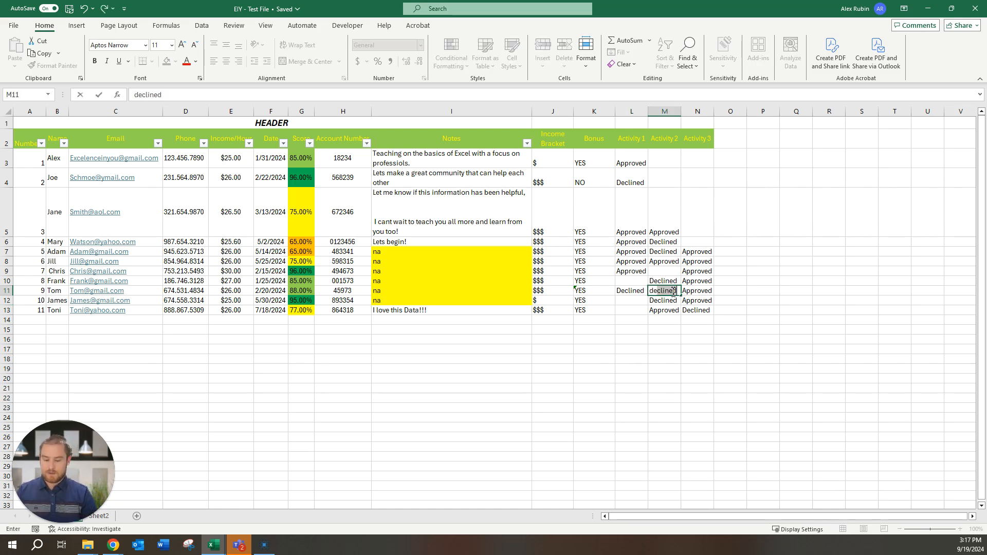
pyautogui.press('Return')
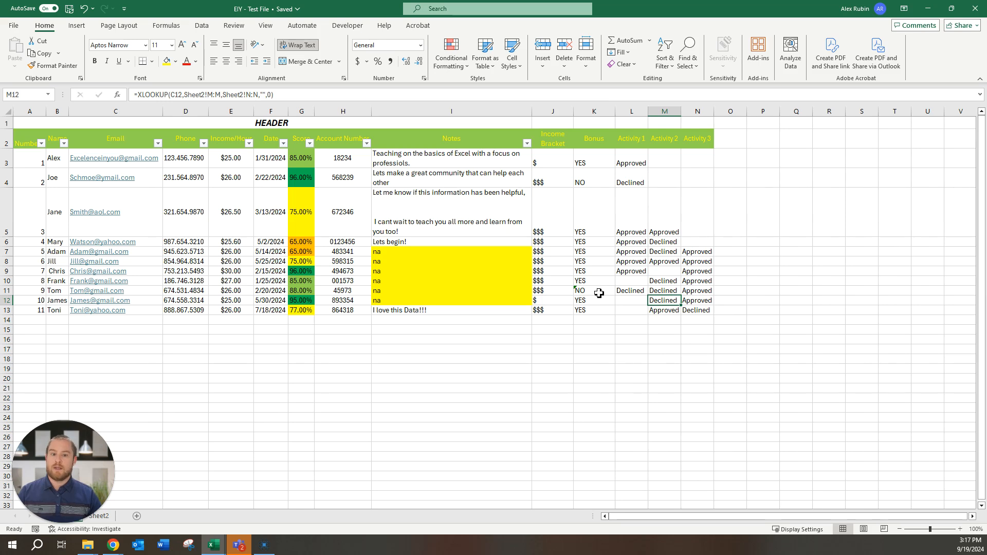
pyautogui.click(599, 292)
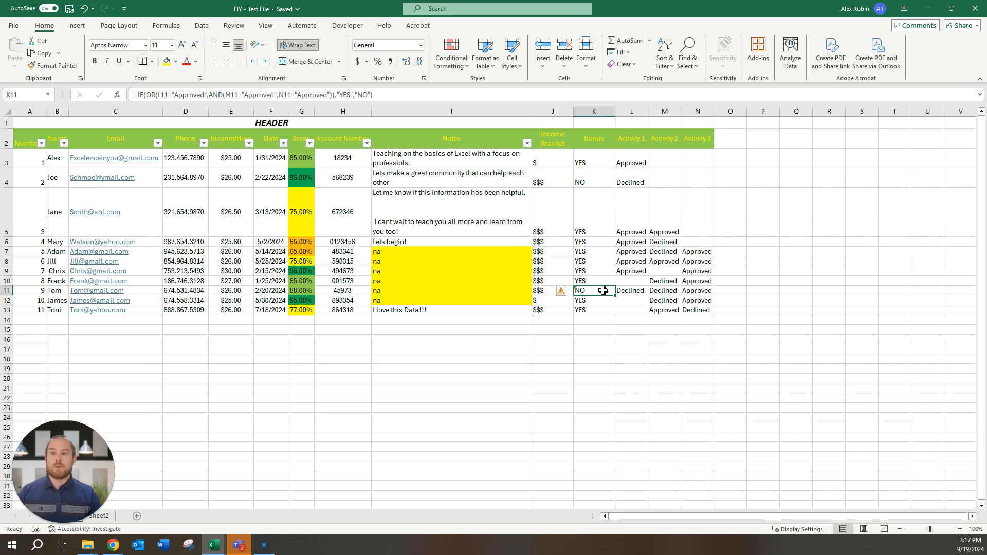